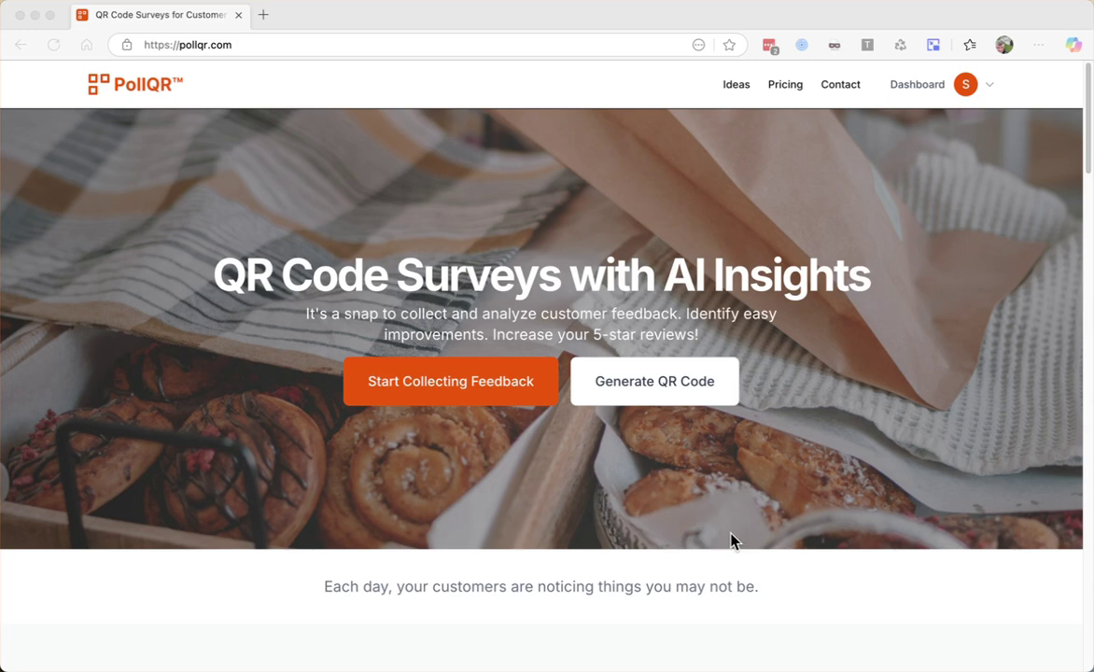
- Look over the home page's feature overview and the customer insights preview
{"action": "scroll", "coordinate": [731, 538], "scroll_direction": "down", "scroll_amount": 5}
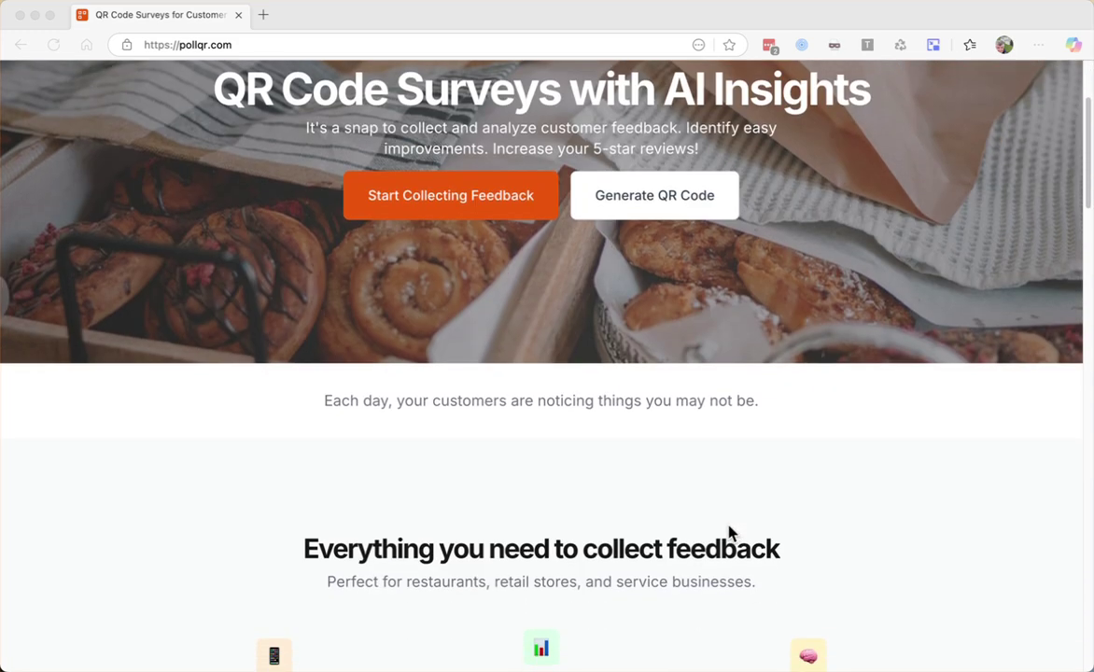
{"action": "scroll", "coordinate": [731, 533], "scroll_direction": "down", "scroll_amount": 5}
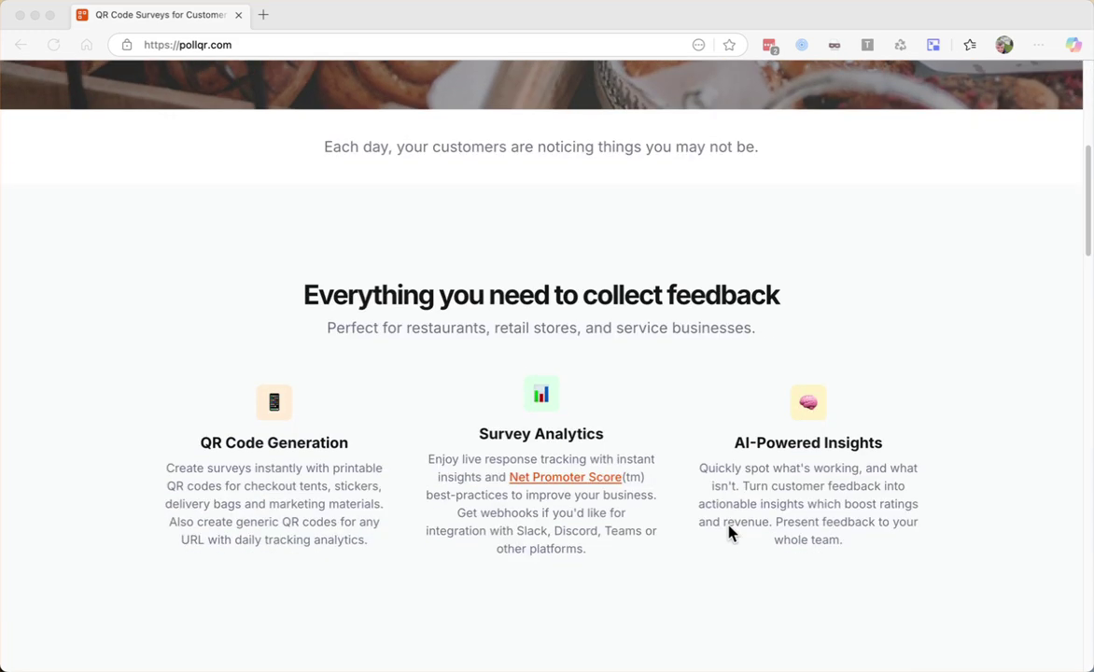
{"action": "scroll", "coordinate": [731, 533], "scroll_direction": "down", "scroll_amount": 5}
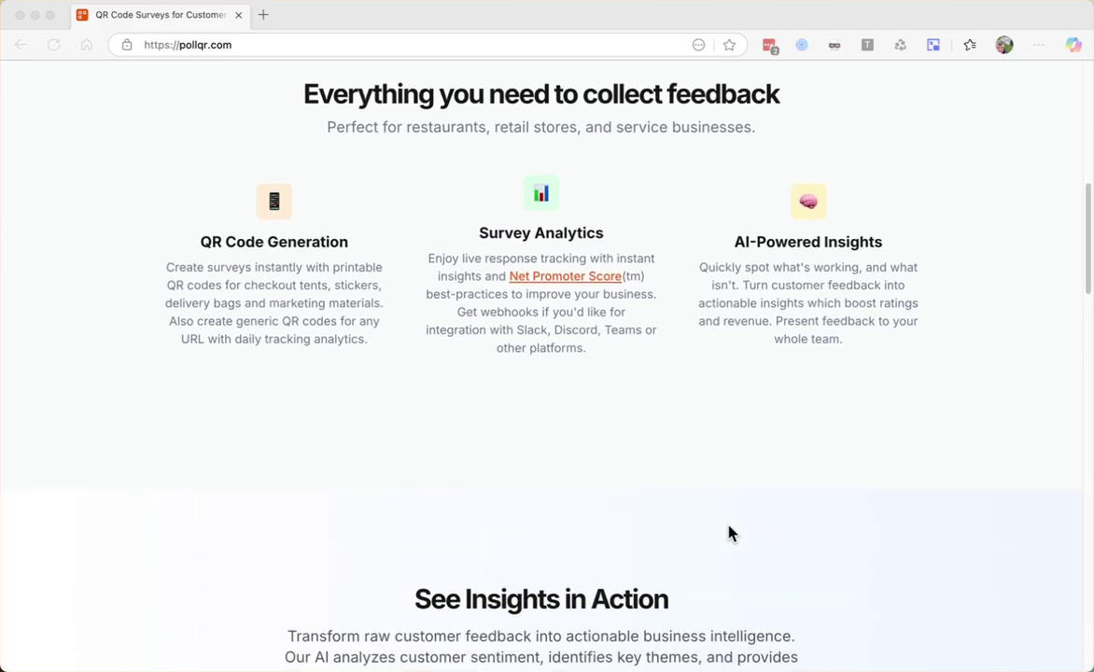
{"action": "scroll", "coordinate": [731, 533], "scroll_direction": "down", "scroll_amount": 6}
{"action": "scroll", "coordinate": [670, 529], "scroll_direction": "down", "scroll_amount": 7}
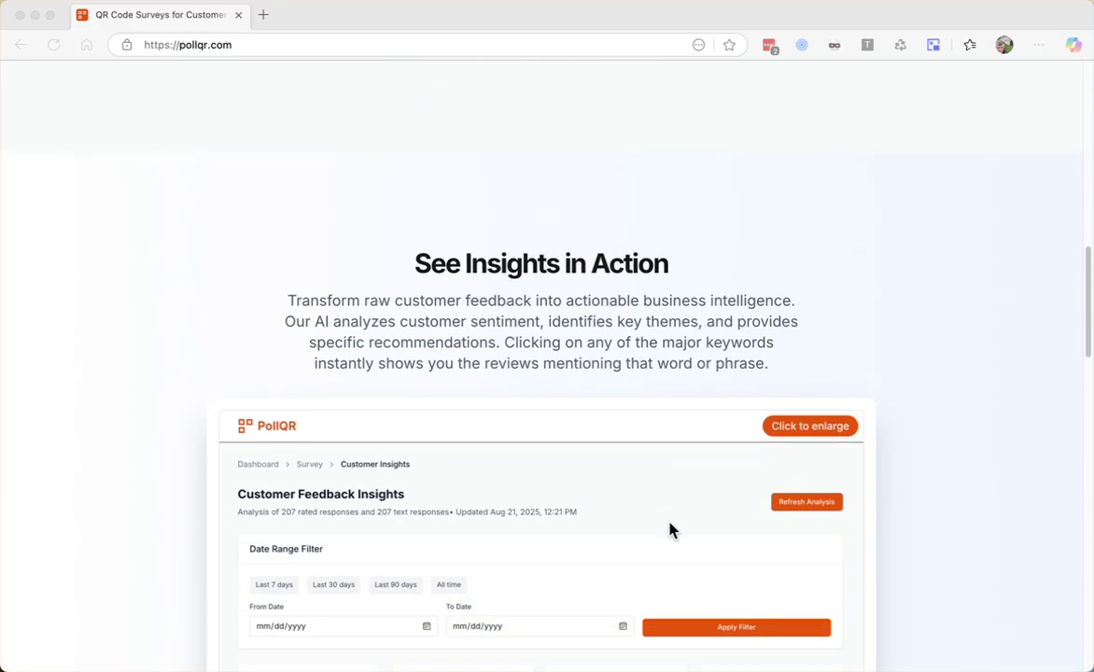
{"action": "scroll", "coordinate": [670, 521], "scroll_direction": "up", "scroll_amount": 20}
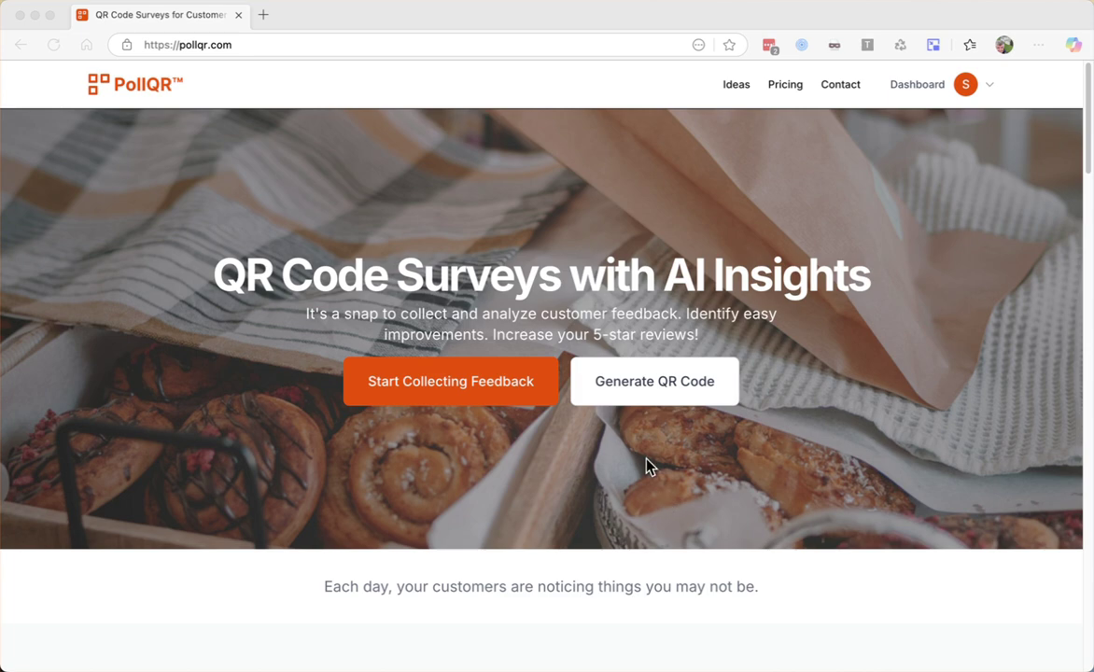
- Go to the account dashboard and open the Restaurant Survey from the recent surveys
{"action": "left_click", "coordinate": [912, 90]}
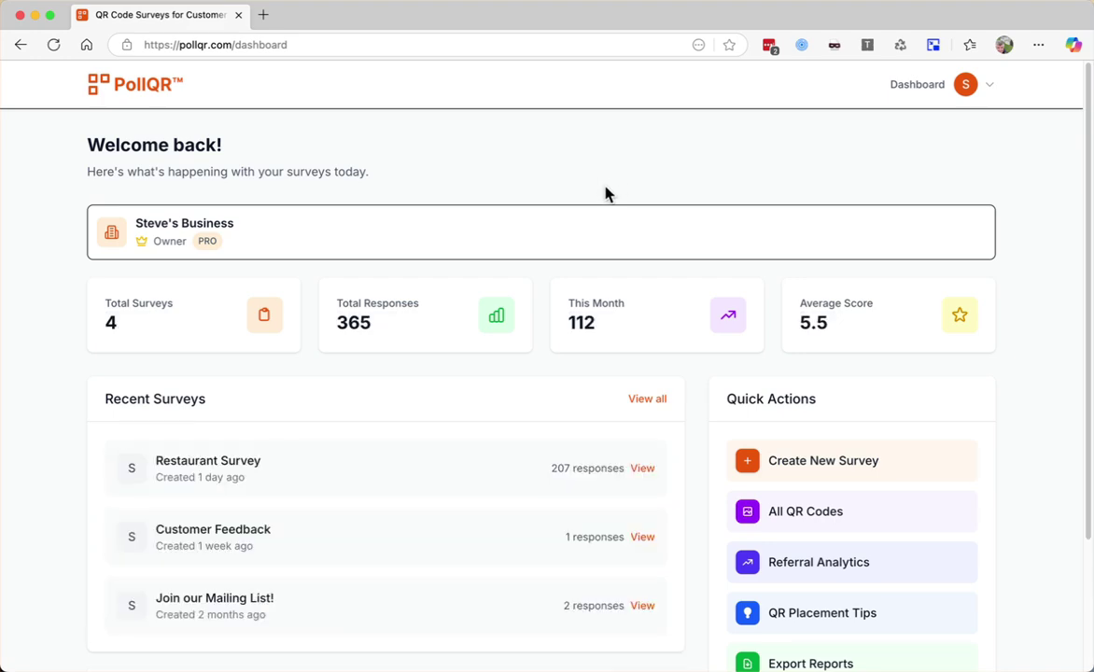
{"action": "scroll", "coordinate": [420, 441], "scroll_direction": "down", "scroll_amount": 3}
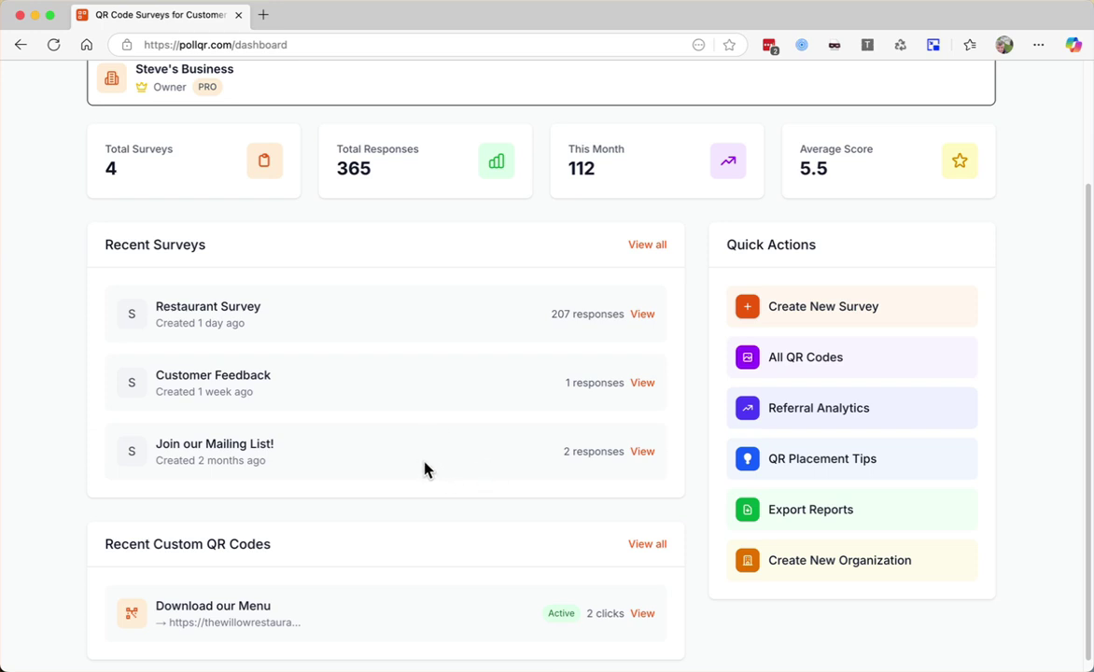
{"action": "scroll", "coordinate": [392, 448], "scroll_direction": "up", "scroll_amount": 1}
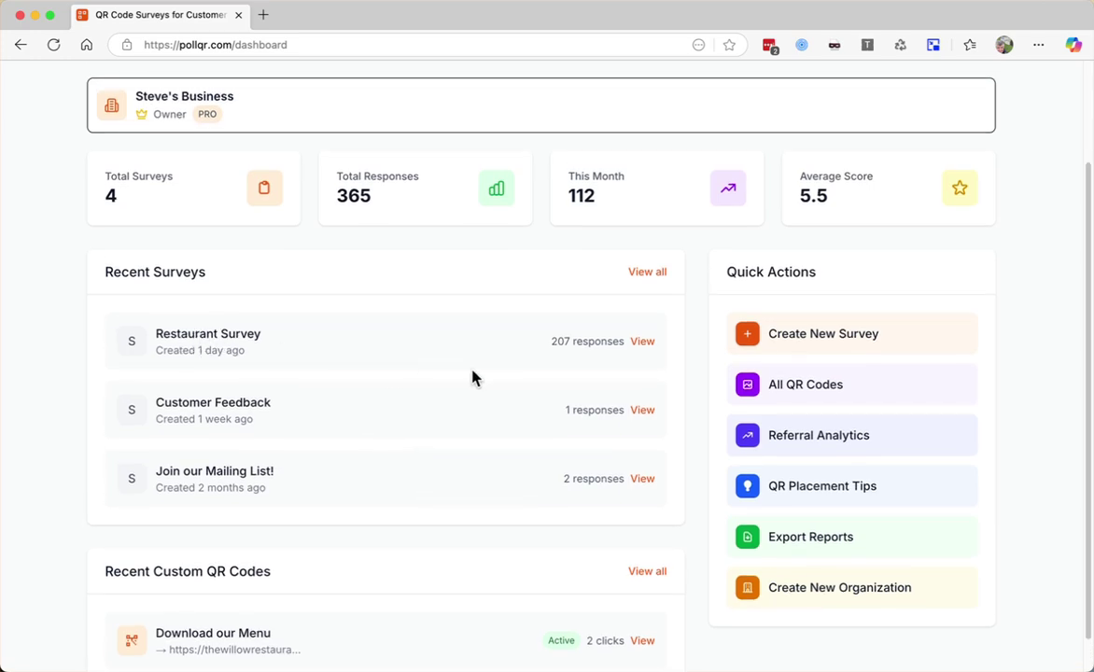
{"action": "left_click", "coordinate": [642, 345]}
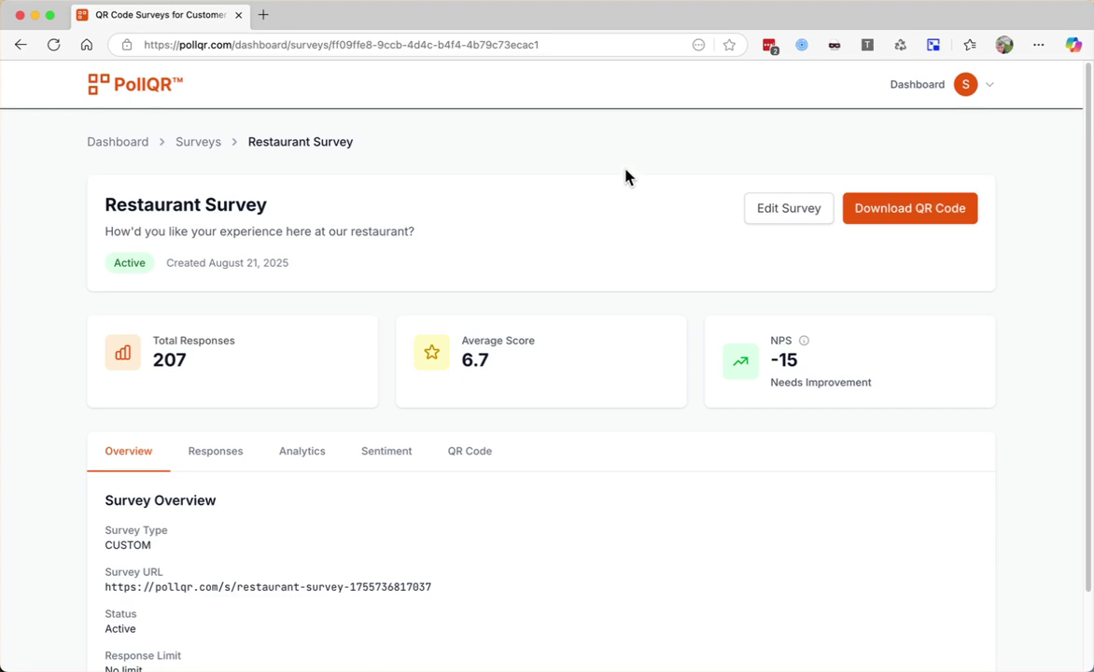
- View the Restaurant Survey's QR code with its survey URL, download options and placement tips
{"action": "scroll", "coordinate": [591, 289], "scroll_direction": "down", "scroll_amount": 2}
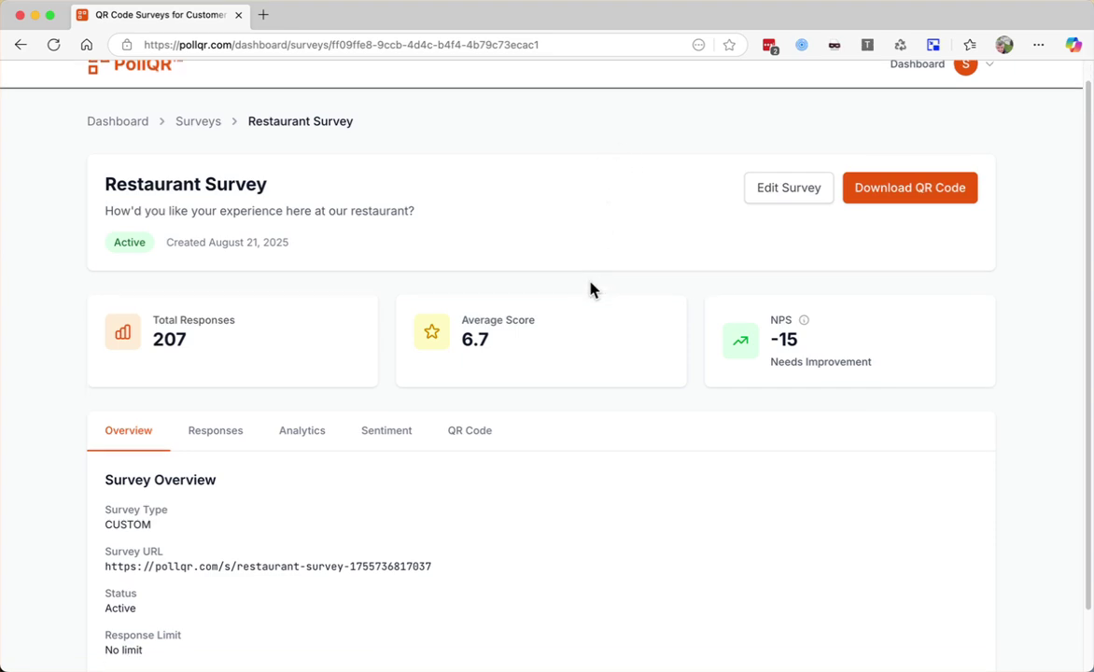
{"action": "left_click", "coordinate": [487, 365]}
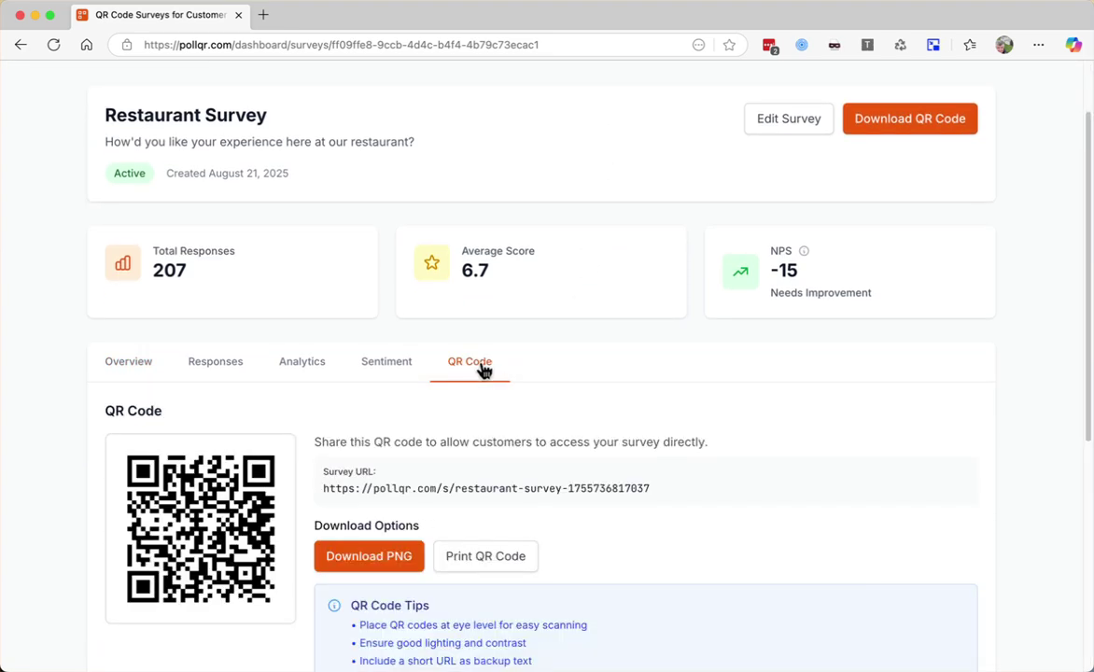
{"action": "scroll", "coordinate": [570, 361], "scroll_direction": "down", "scroll_amount": 2}
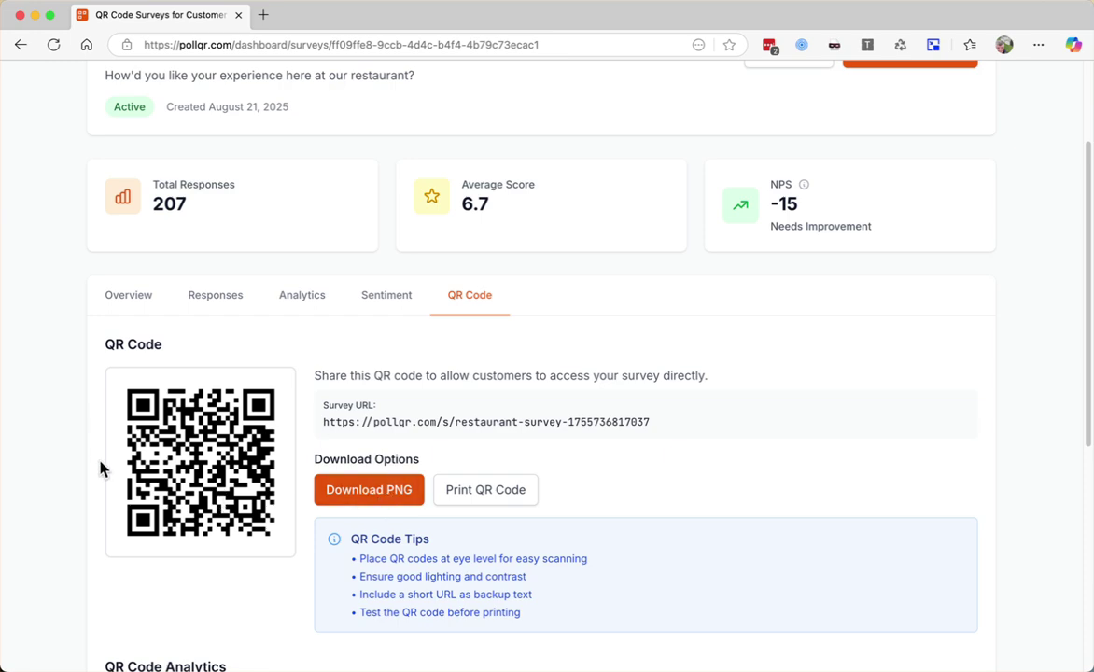
- Read through the Restaurant Survey's recent individual responses, including their scores and written reasons
{"action": "scroll", "coordinate": [402, 401], "scroll_direction": "up", "scroll_amount": 2}
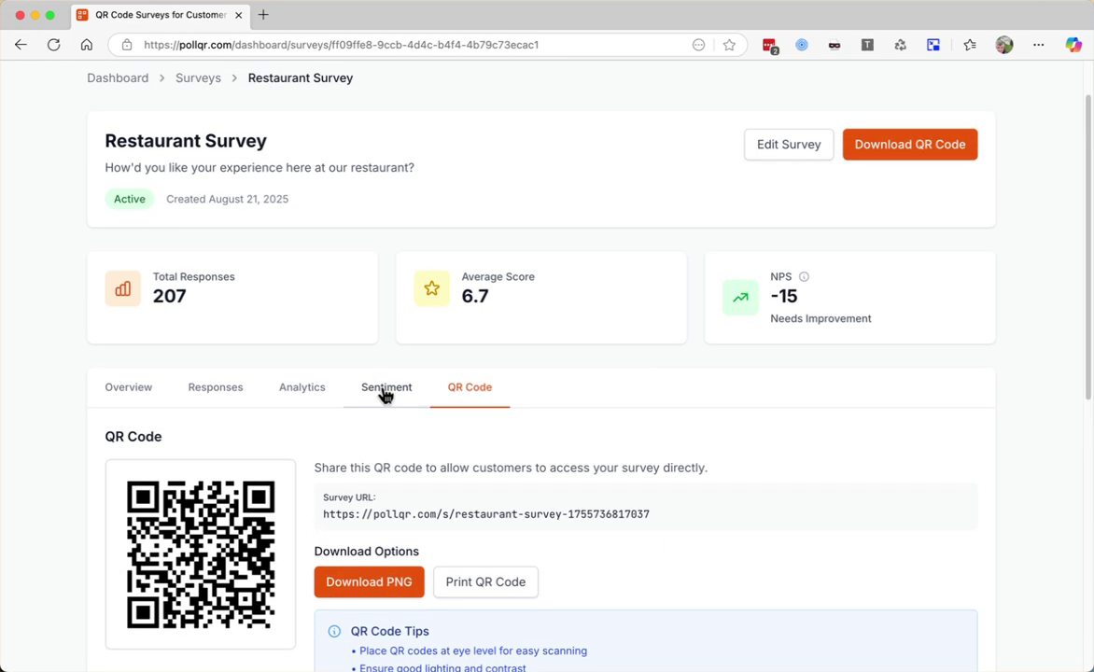
{"action": "left_click", "coordinate": [135, 396]}
{"action": "left_click", "coordinate": [221, 398]}
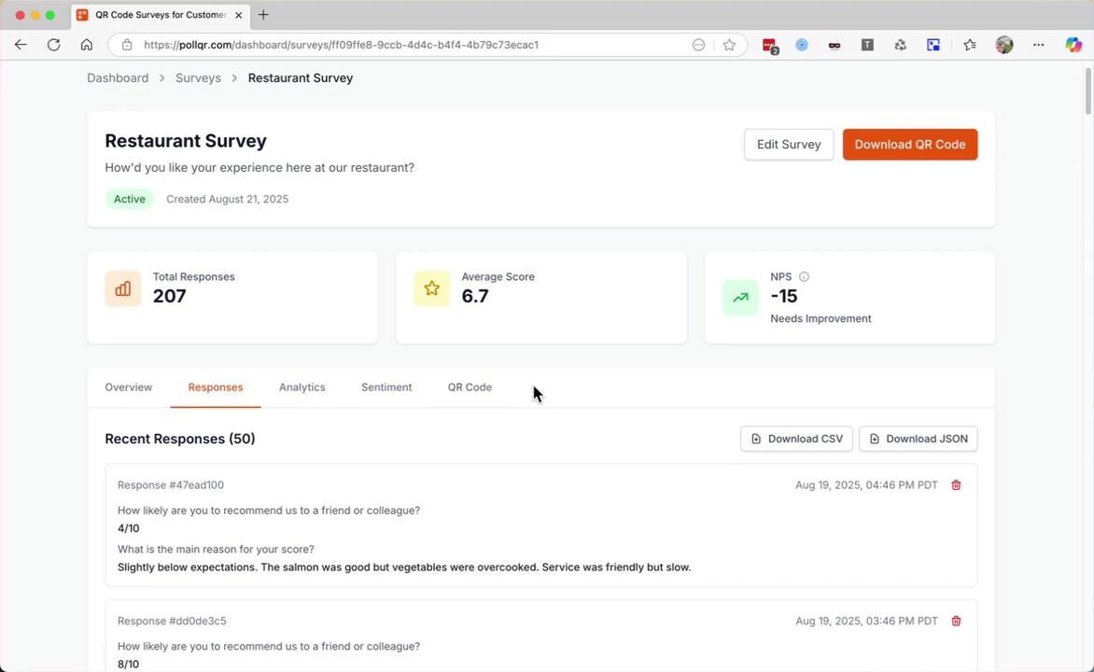
{"action": "scroll", "coordinate": [535, 392], "scroll_direction": "down", "scroll_amount": 4}
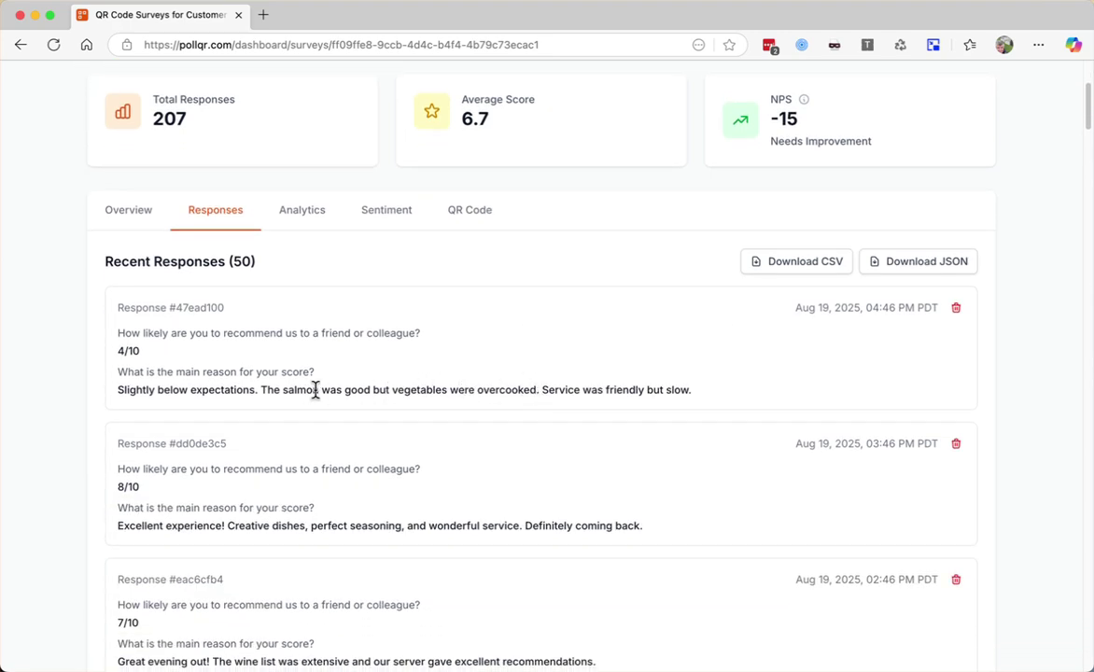
{"action": "scroll", "coordinate": [159, 364], "scroll_direction": "down", "scroll_amount": 2}
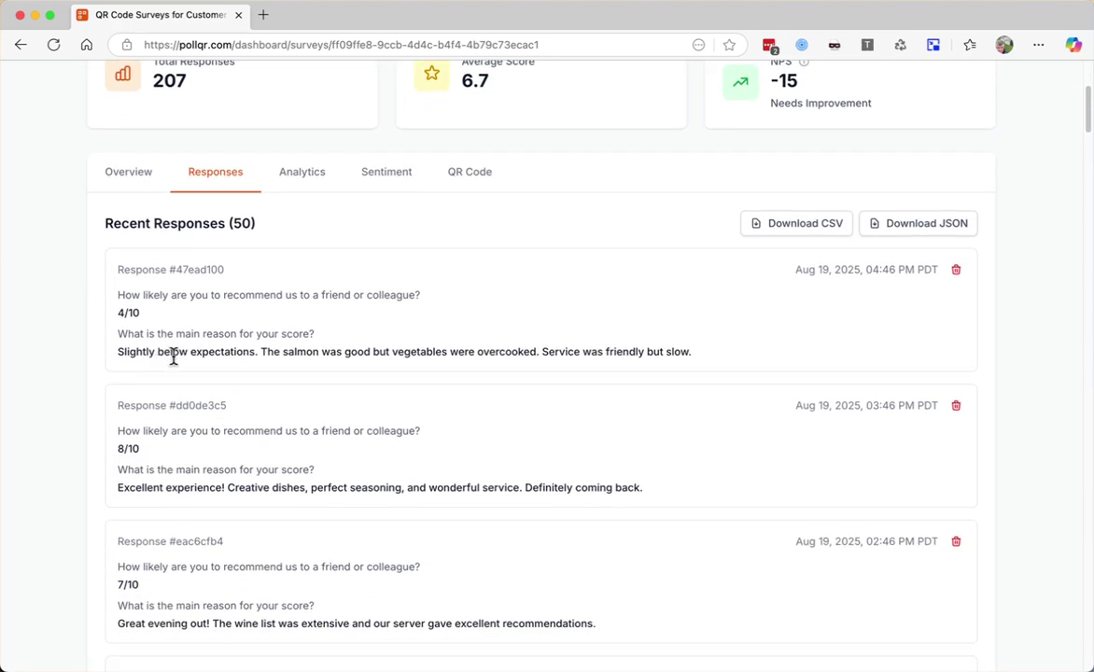
{"action": "scroll", "coordinate": [192, 371], "scroll_direction": "down", "scroll_amount": 1}
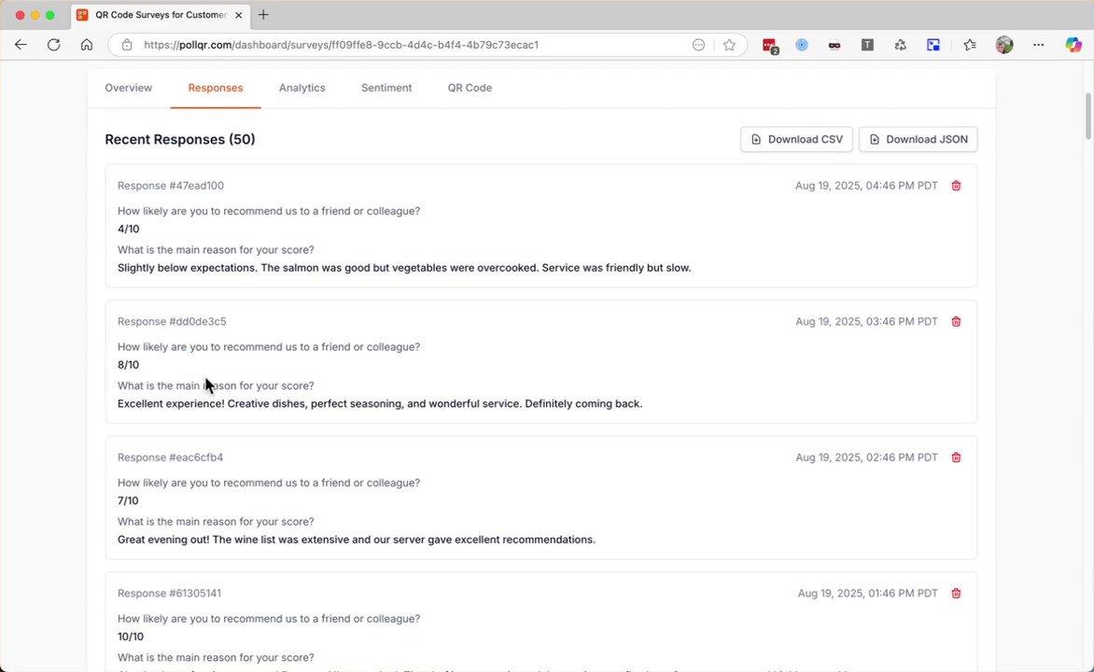
{"action": "scroll", "coordinate": [222, 388], "scroll_direction": "down", "scroll_amount": 5}
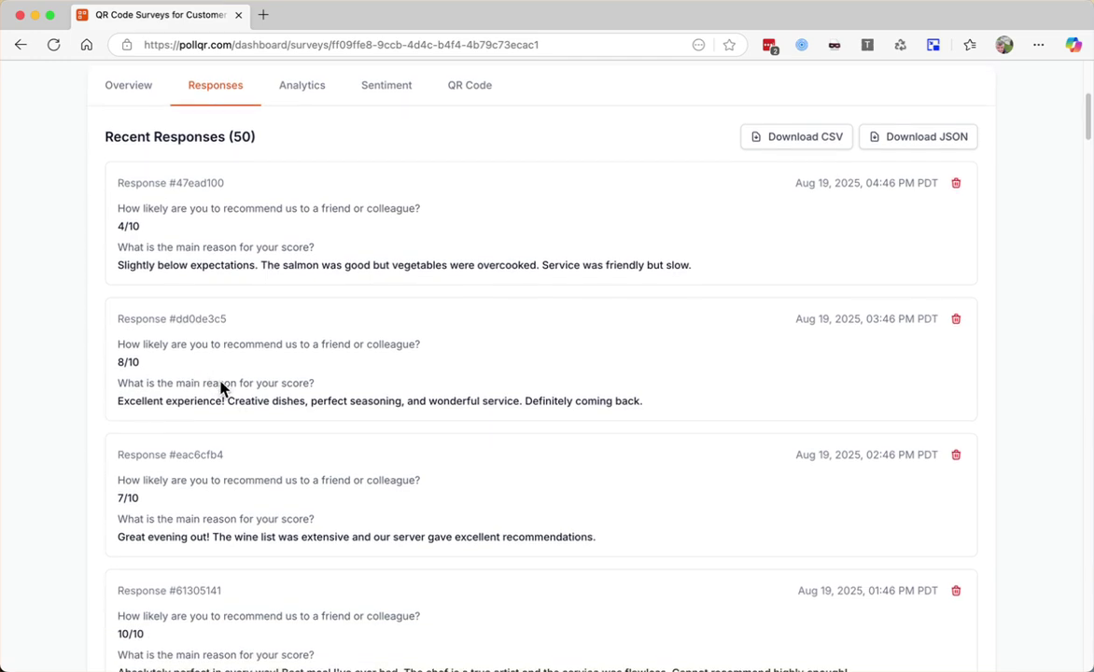
{"action": "scroll", "coordinate": [224, 390], "scroll_direction": "down", "scroll_amount": 5}
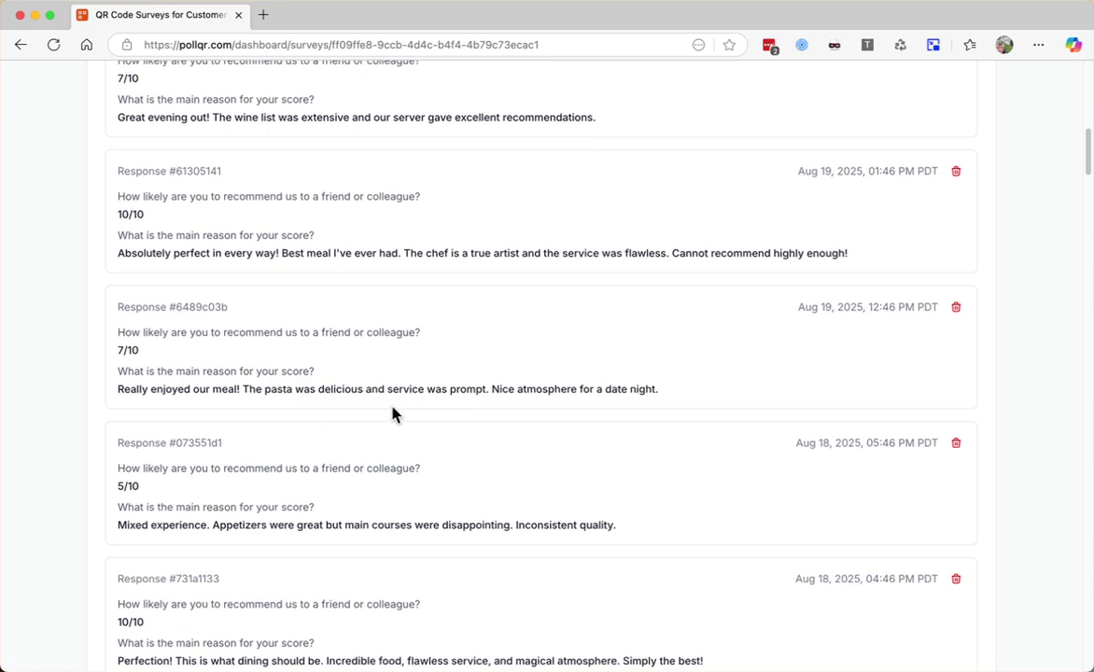
- Show the Restaurant Survey's analytics overview and highlight the average score
{"action": "scroll", "coordinate": [393, 414], "scroll_direction": "up", "scroll_amount": 10}
{"action": "scroll", "coordinate": [392, 414], "scroll_direction": "up", "scroll_amount": 6}
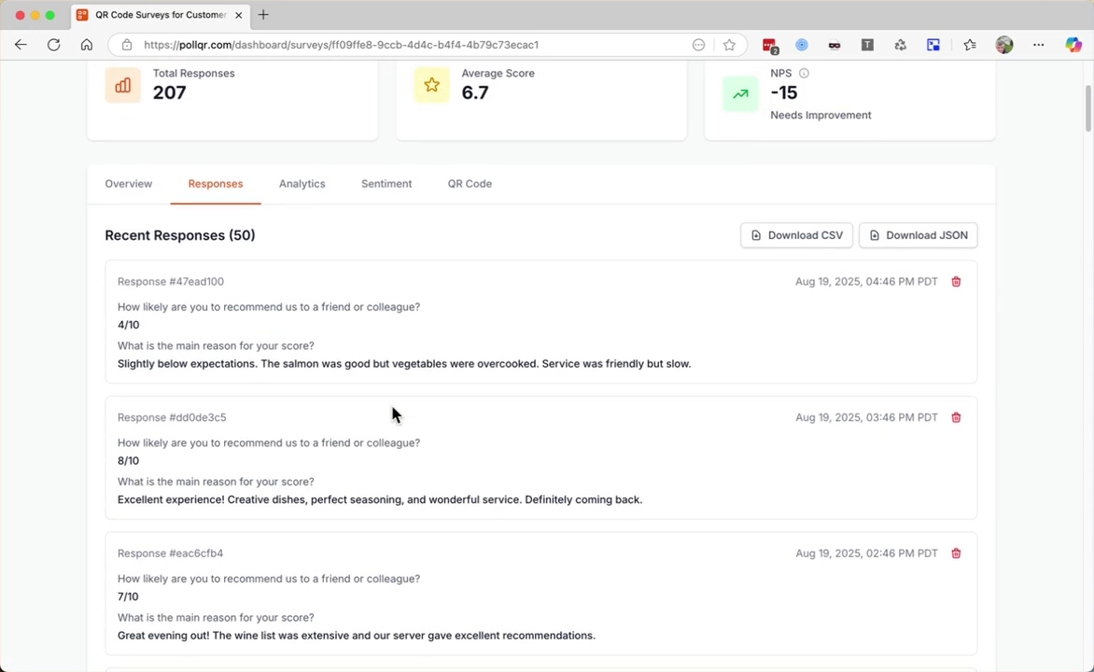
{"action": "scroll", "coordinate": [392, 413], "scroll_direction": "up", "scroll_amount": 1}
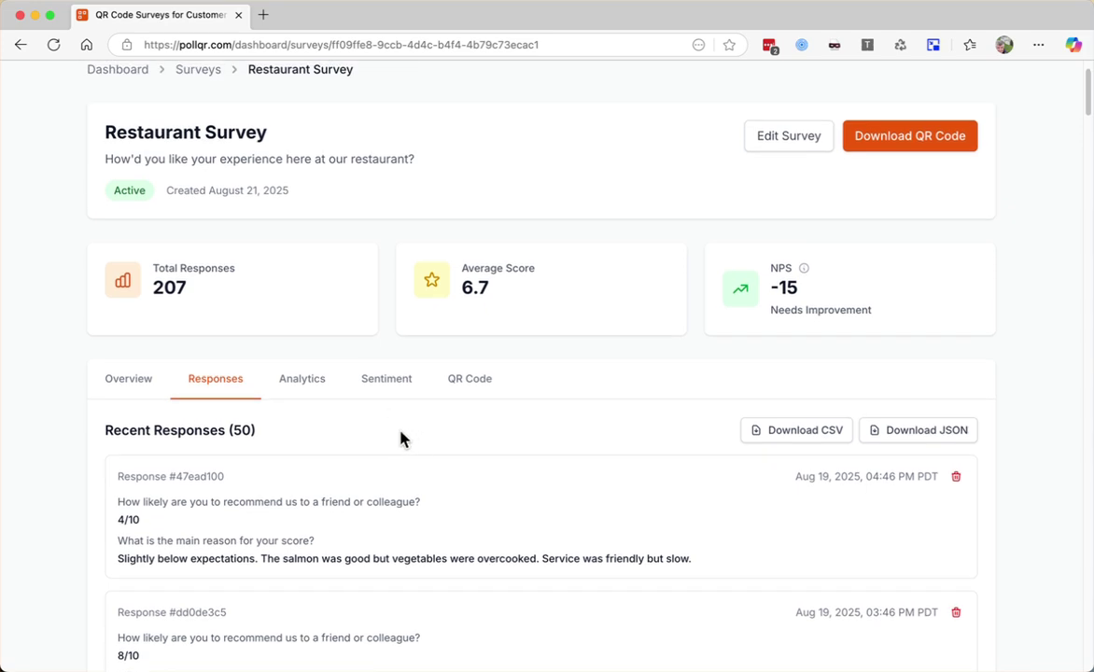
{"action": "scroll", "coordinate": [354, 434], "scroll_direction": "up", "scroll_amount": 2}
{"action": "left_click", "coordinate": [300, 391]}
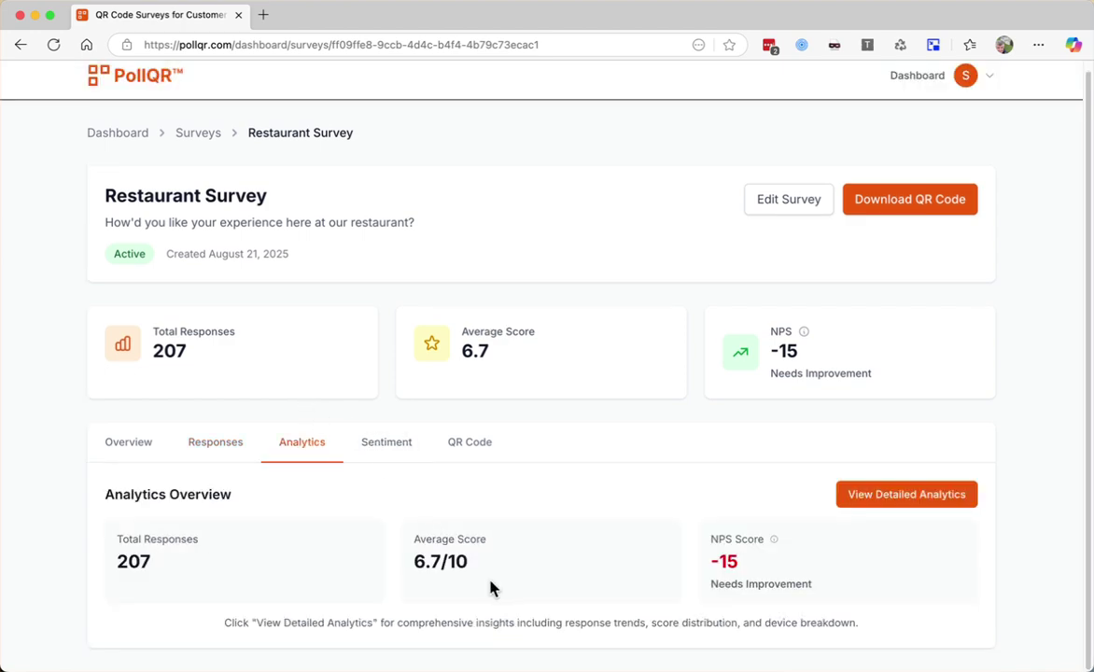
{"action": "left_click_drag", "start_coordinate": [411, 563], "coordinate": [473, 590]}
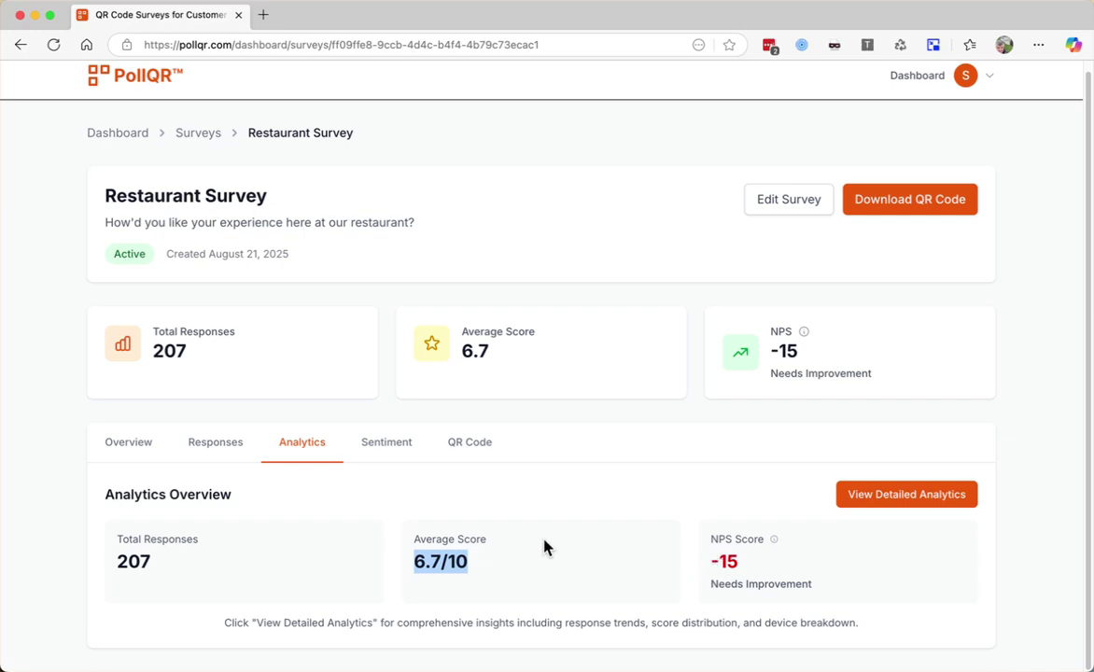
- Open the full AI sentiment analysis for the Restaurant Survey
{"action": "left_click", "coordinate": [396, 453]}
{"action": "scroll", "coordinate": [488, 455], "scroll_direction": "down", "scroll_amount": 3}
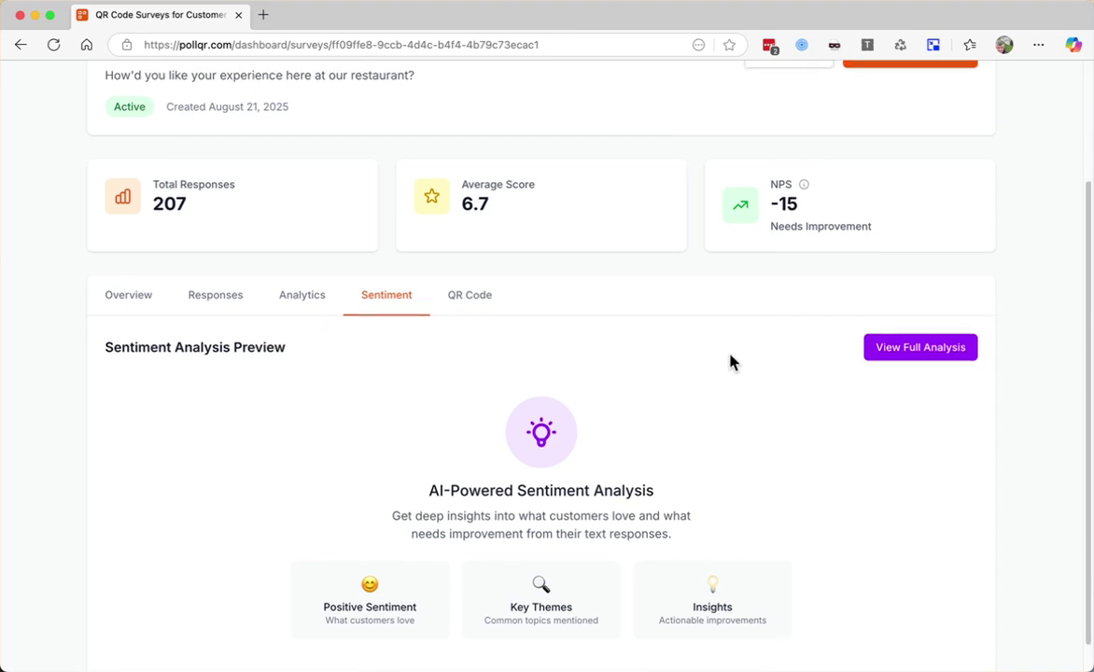
{"action": "scroll", "coordinate": [738, 360], "scroll_direction": "down", "scroll_amount": 1}
{"action": "left_click", "coordinate": [884, 340]}
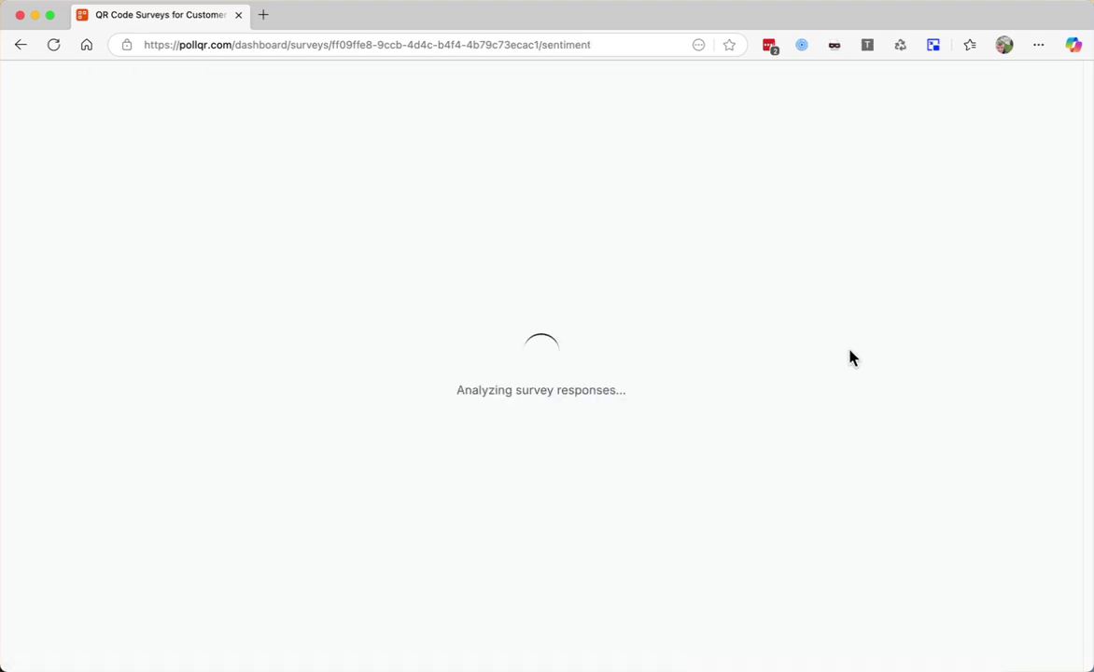
- List the responses that mention the keyword "service" and read through them
{"action": "scroll", "coordinate": [500, 512], "scroll_direction": "down", "scroll_amount": 4}
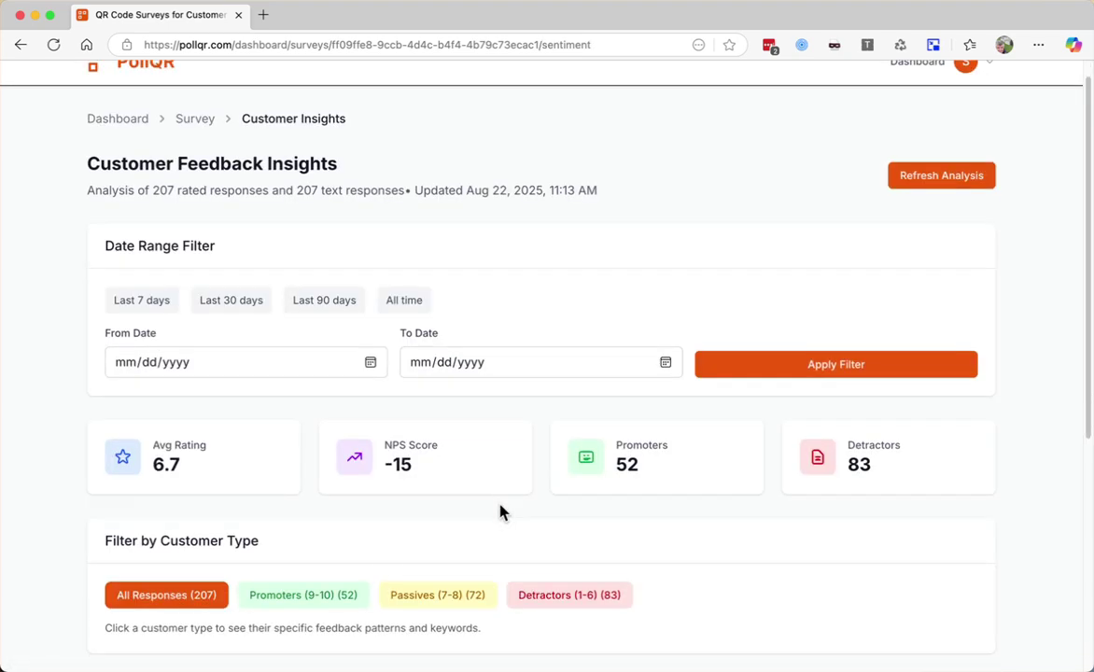
{"action": "scroll", "coordinate": [501, 512], "scroll_direction": "down", "scroll_amount": 5}
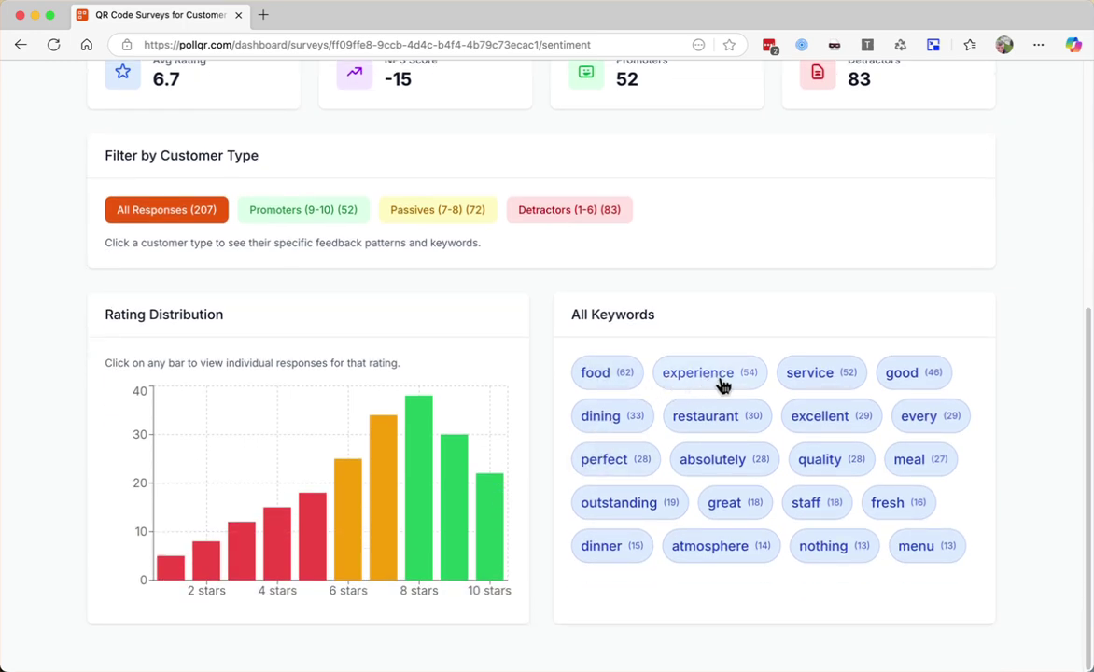
{"action": "left_click", "coordinate": [801, 375]}
{"action": "scroll", "coordinate": [757, 376], "scroll_direction": "down", "scroll_amount": 5}
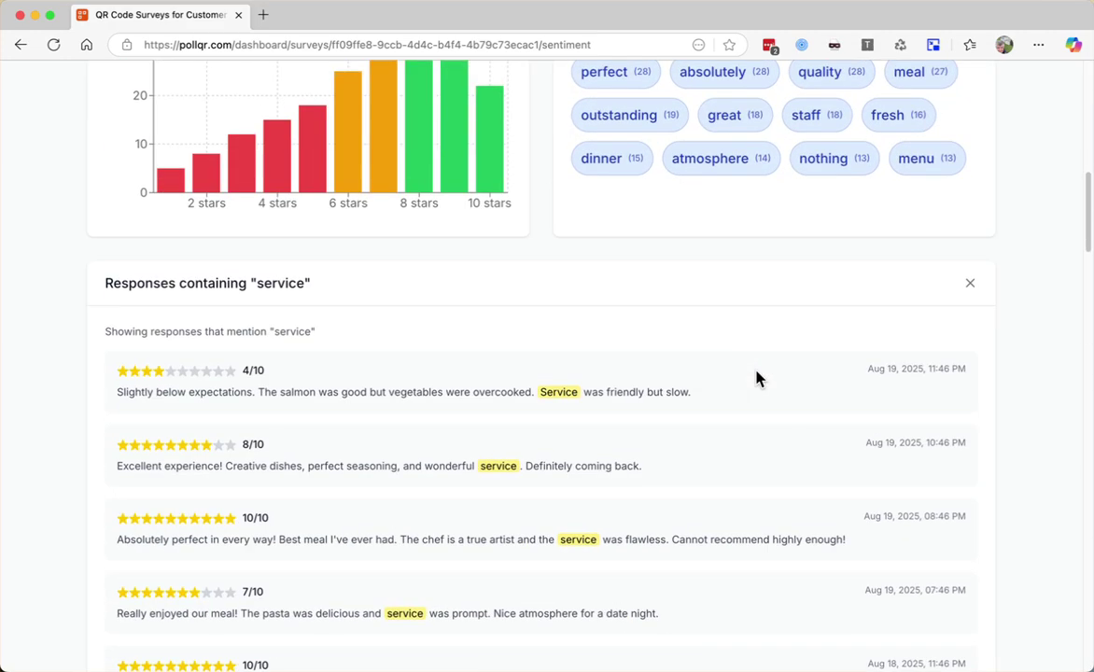
{"action": "scroll", "coordinate": [415, 420], "scroll_direction": "down", "scroll_amount": 3}
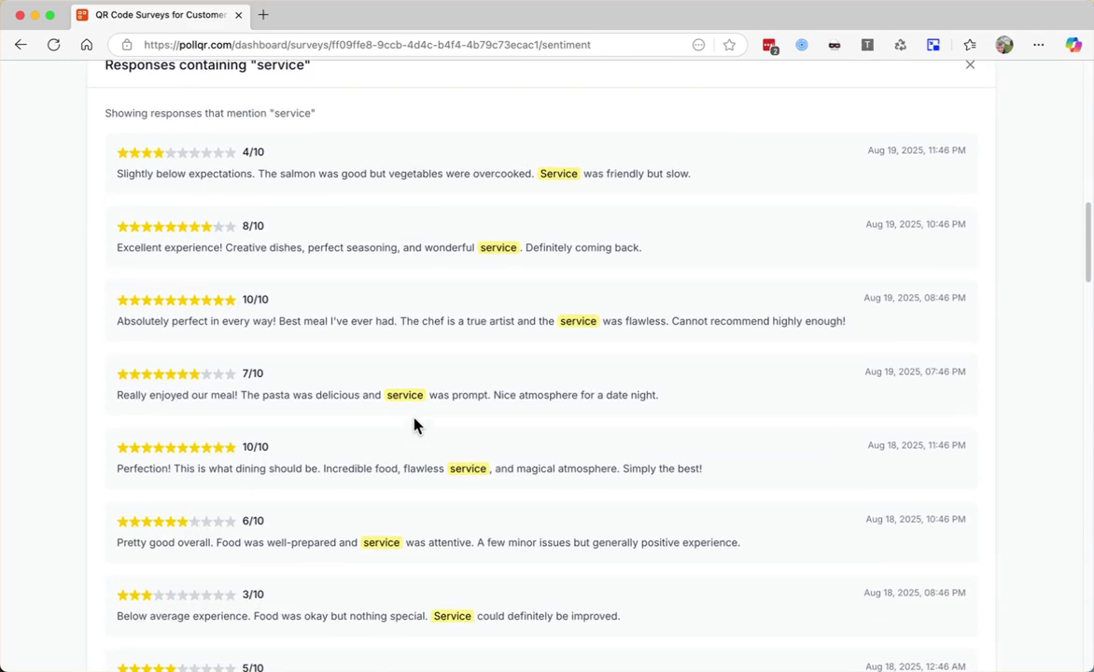
{"action": "scroll", "coordinate": [414, 427], "scroll_direction": "down", "scroll_amount": 2}
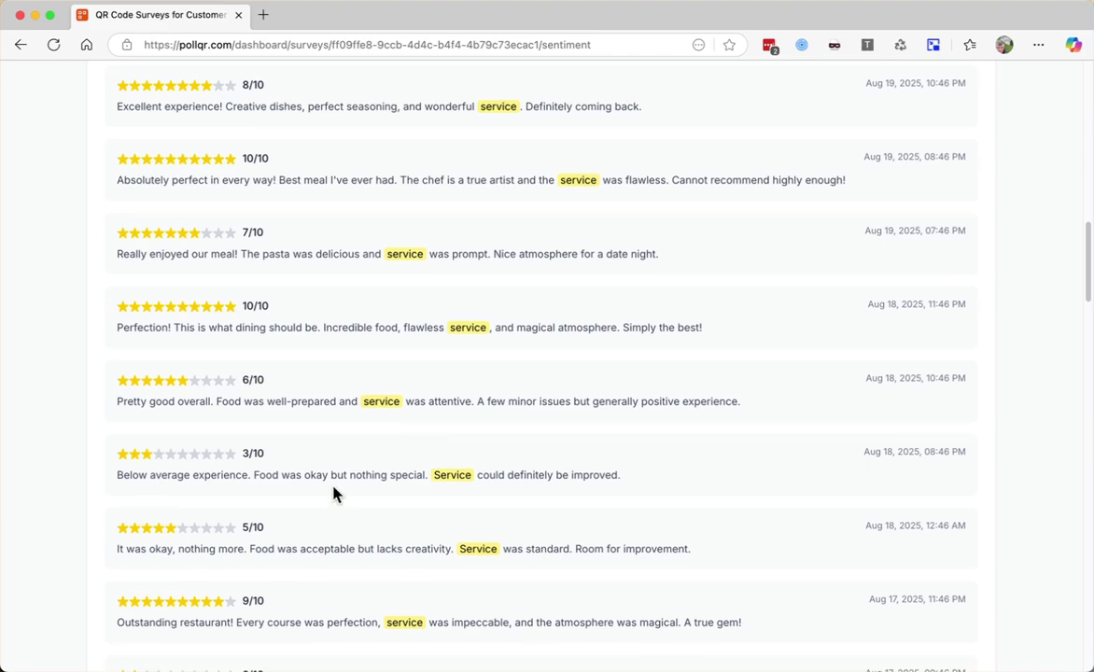
{"action": "scroll", "coordinate": [343, 518], "scroll_direction": "down", "scroll_amount": 1}
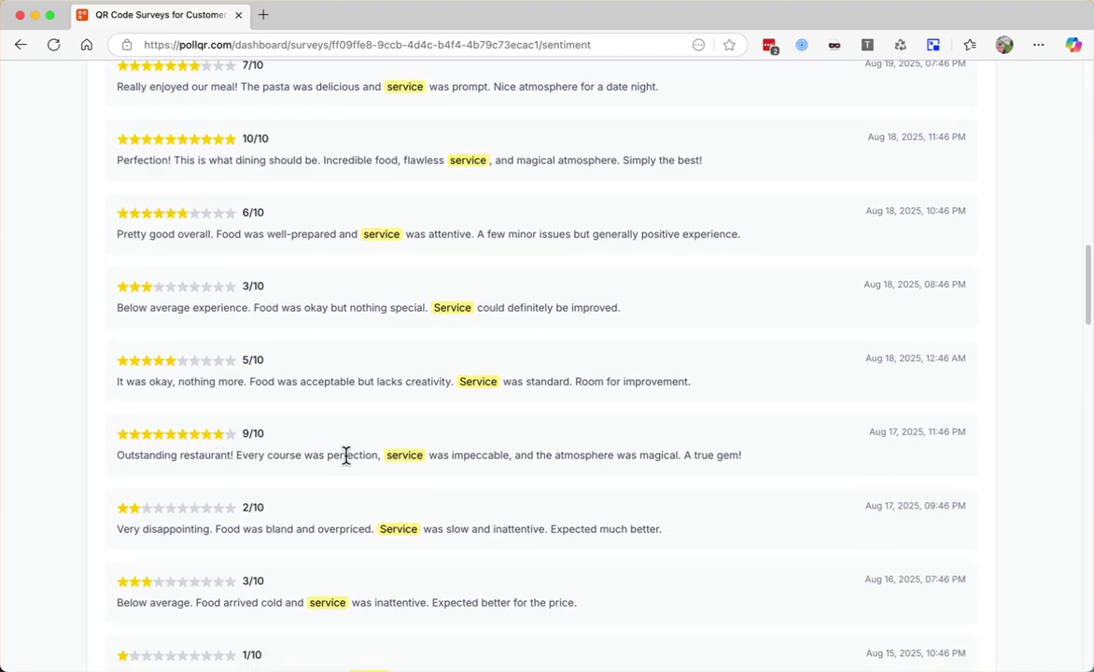
- List the responses that mention the keyword "excellent" and look over them
{"action": "scroll", "coordinate": [520, 451], "scroll_direction": "up", "scroll_amount": 6}
{"action": "scroll", "coordinate": [529, 449], "scroll_direction": "up", "scroll_amount": 3}
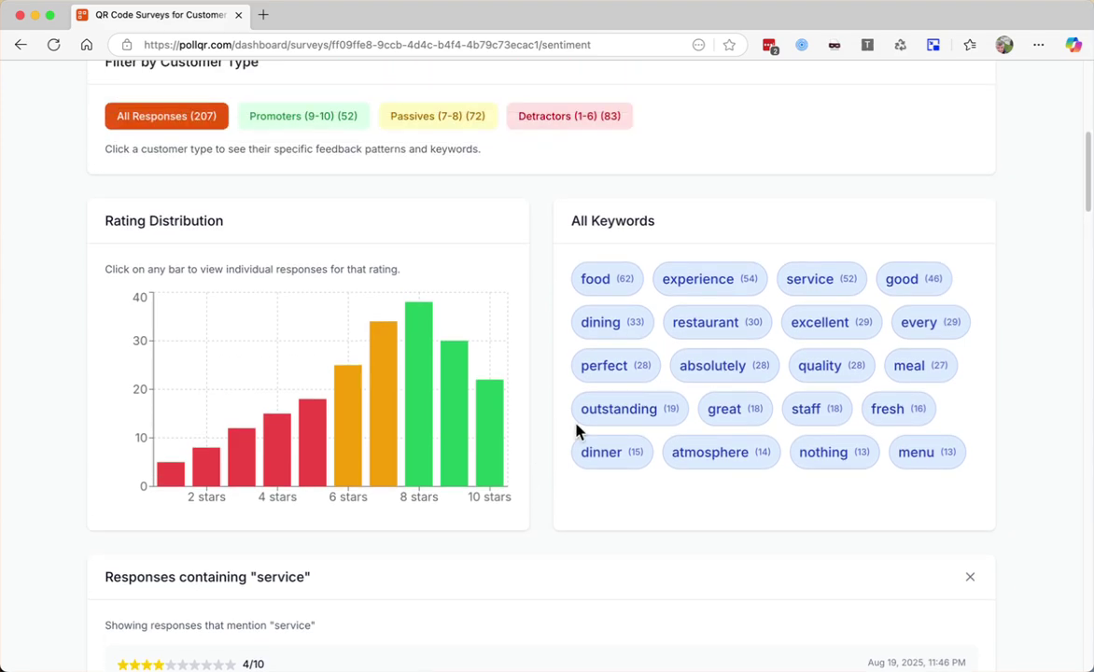
{"action": "left_click", "coordinate": [819, 322]}
{"action": "scroll", "coordinate": [673, 501], "scroll_direction": "down", "scroll_amount": 7}
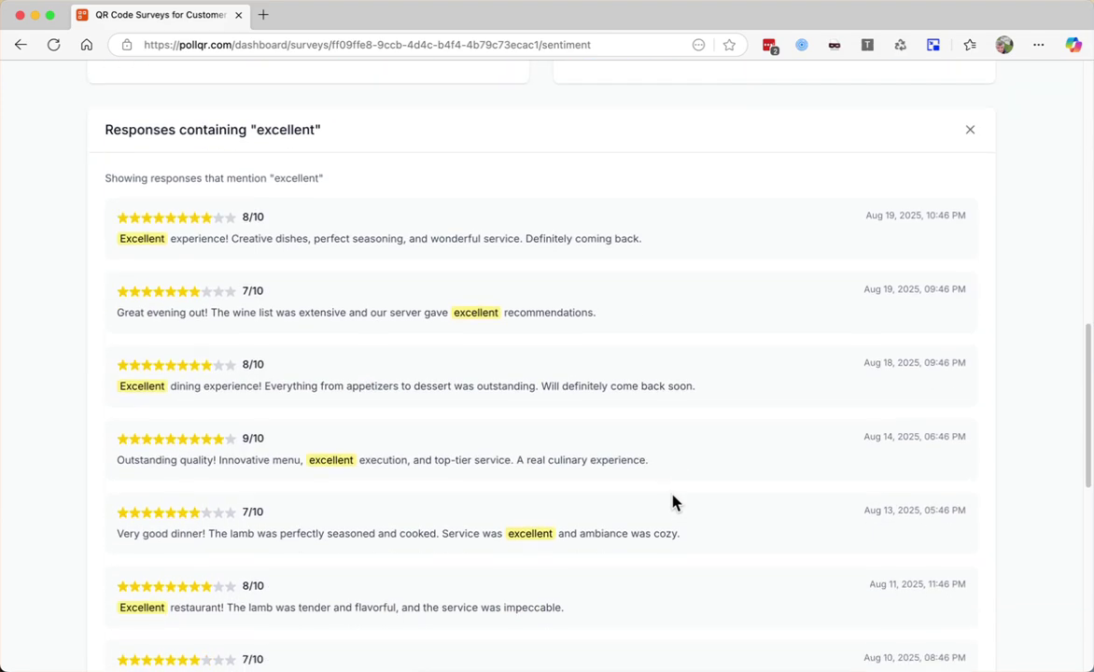
- Filter the customer feedback insights to Detractors (1-6)
{"action": "scroll", "coordinate": [672, 505], "scroll_direction": "up", "scroll_amount": 4}
{"action": "scroll", "coordinate": [673, 507], "scroll_direction": "up", "scroll_amount": 4}
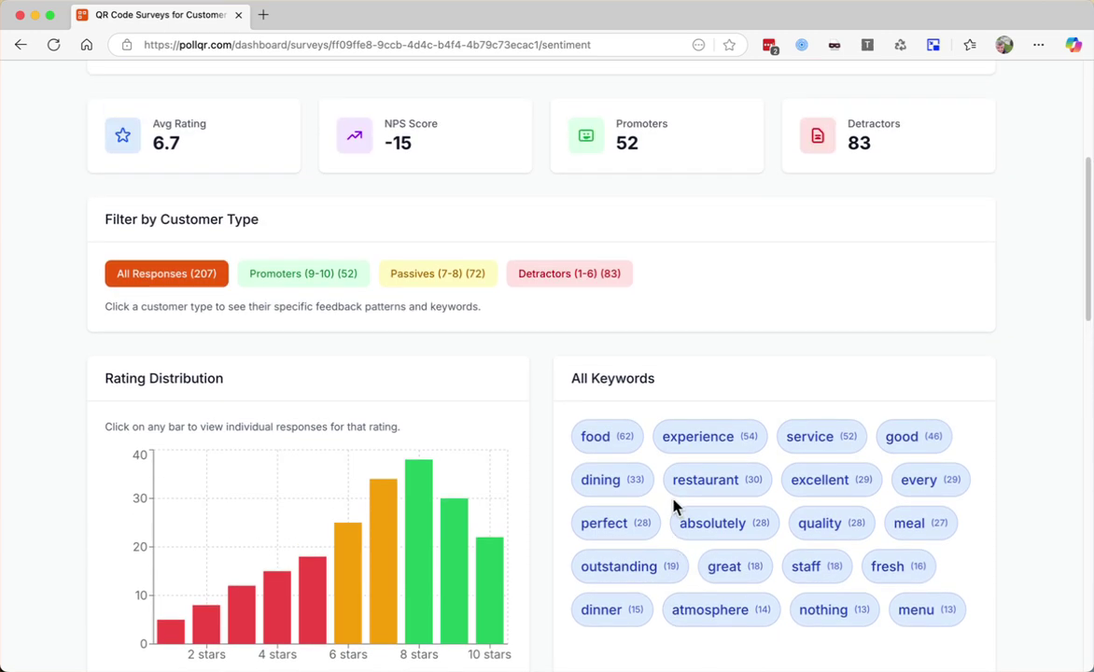
{"action": "left_click", "coordinate": [577, 287]}
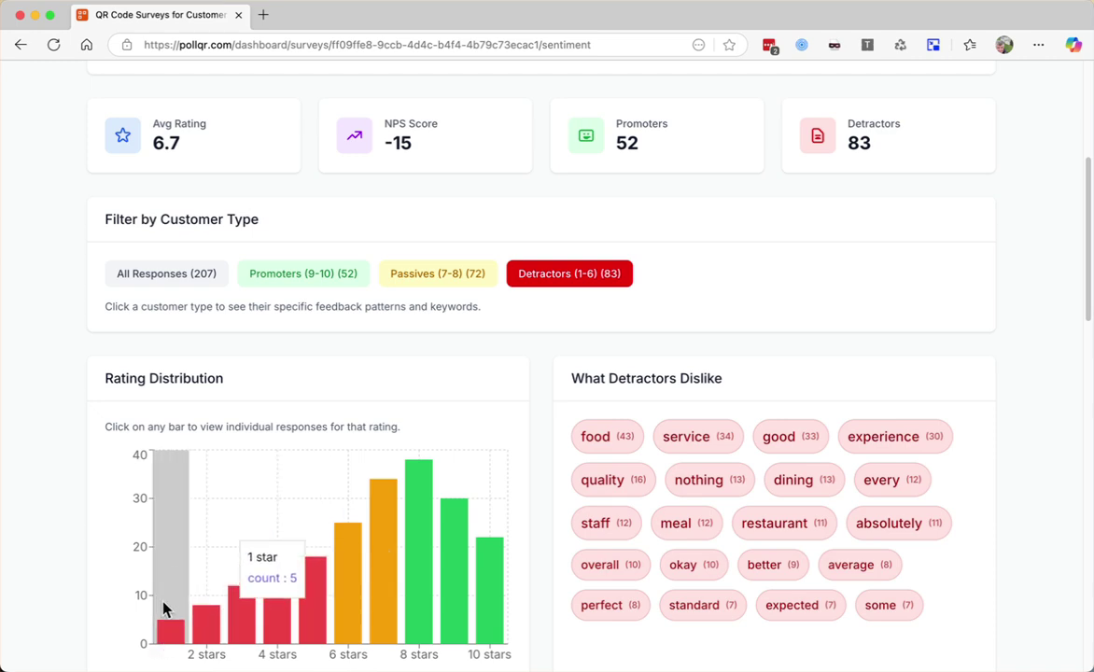
- Review the rating distribution chart and the keywords listed under What Detractors Dislike
{"action": "scroll", "coordinate": [651, 362], "scroll_direction": "down", "scroll_amount": 1}
{"action": "scroll", "coordinate": [657, 342], "scroll_direction": "down", "scroll_amount": 2}
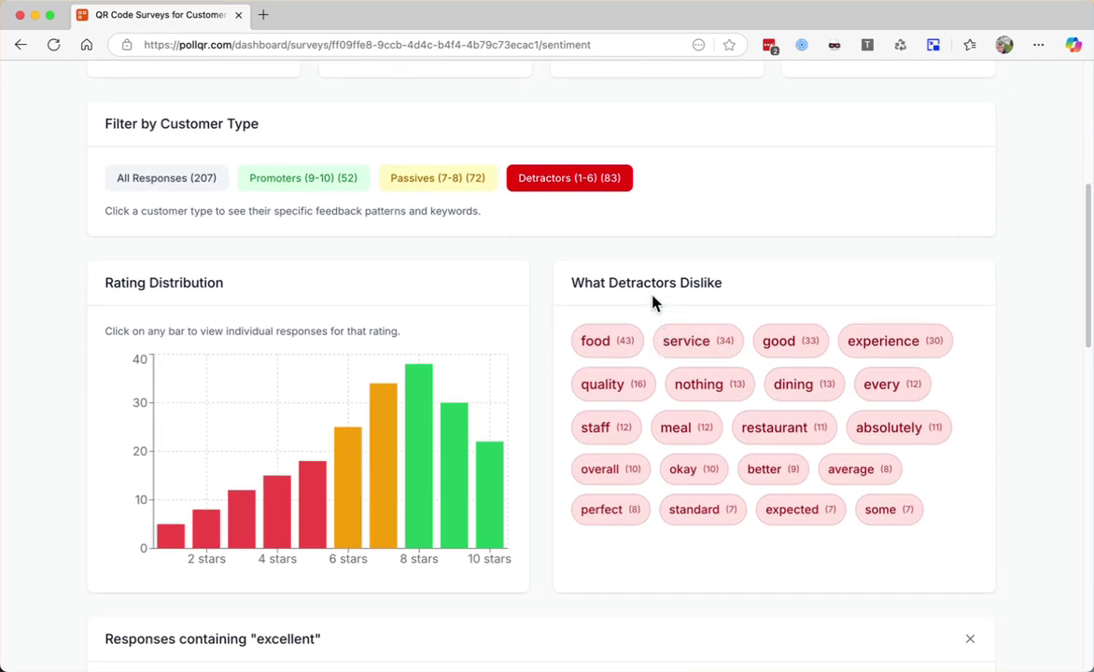
{"action": "scroll", "coordinate": [650, 280], "scroll_direction": "down", "scroll_amount": 1}
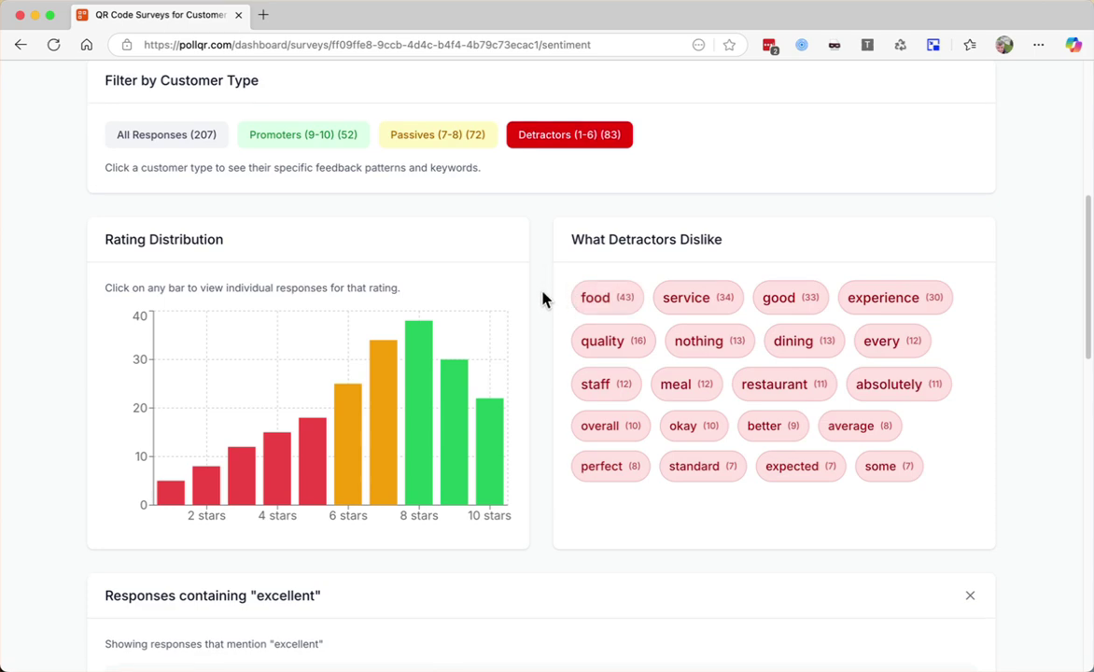
{"action": "scroll", "coordinate": [542, 297], "scroll_direction": "down", "scroll_amount": 1}
{"action": "scroll", "coordinate": [547, 317], "scroll_direction": "down", "scroll_amount": 3}
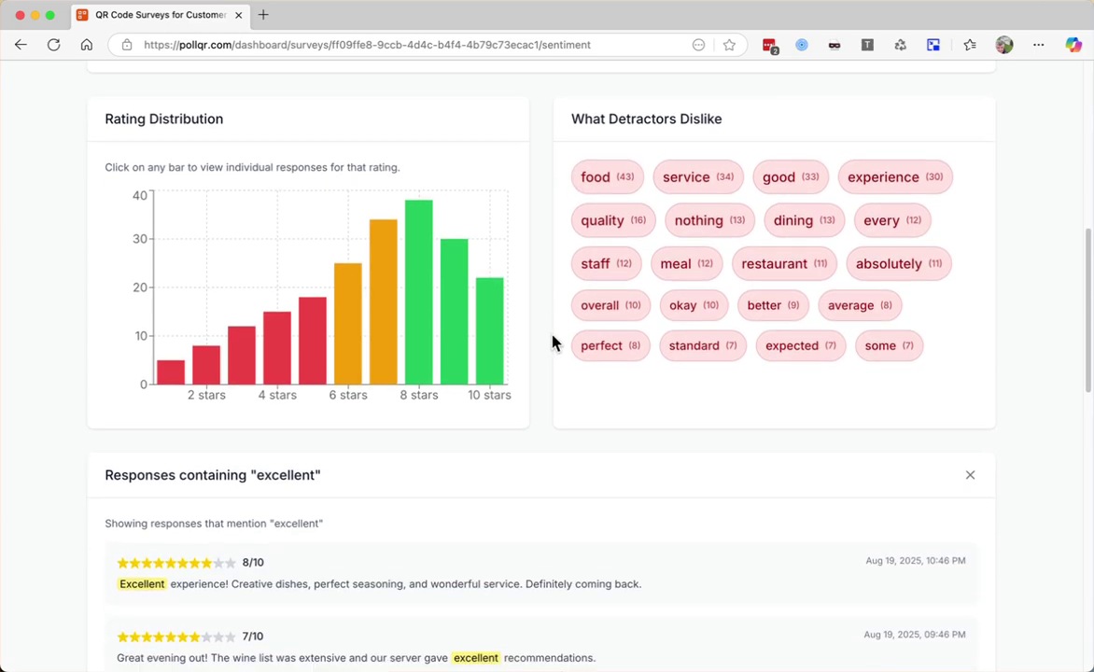
{"action": "scroll", "coordinate": [552, 353], "scroll_direction": "up", "scroll_amount": 4}
{"action": "scroll", "coordinate": [560, 345], "scroll_direction": "up", "scroll_amount": 1}
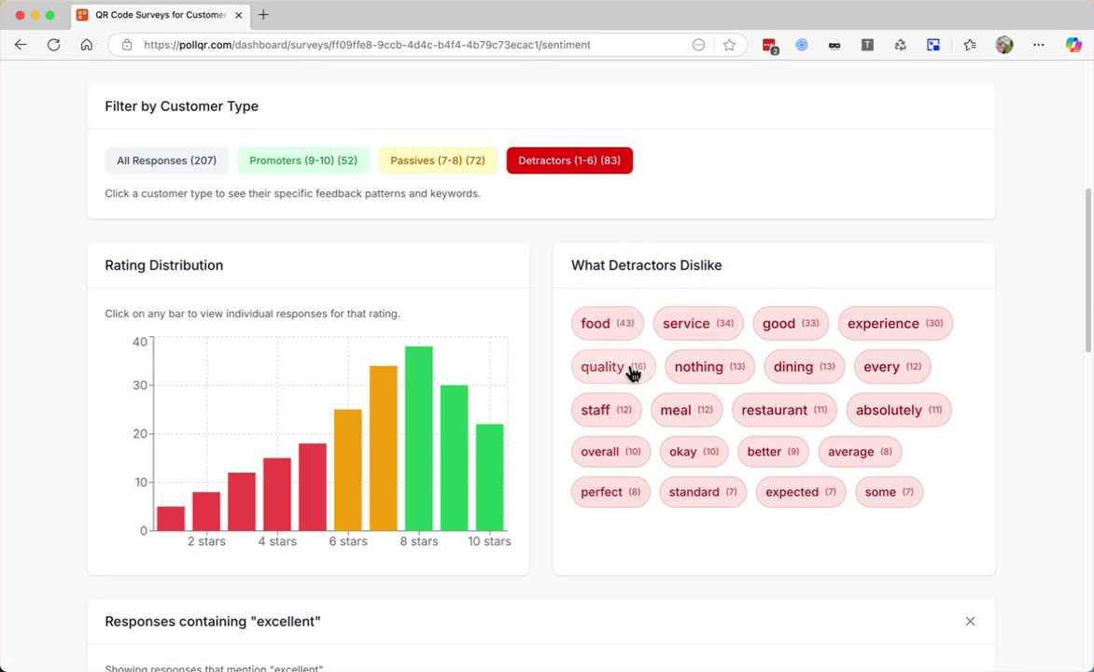
- Limit the customer feedback insights to the last 30 days
{"action": "scroll", "coordinate": [630, 372], "scroll_direction": "up", "scroll_amount": 7}
{"action": "scroll", "coordinate": [630, 347], "scroll_direction": "up", "scroll_amount": 2}
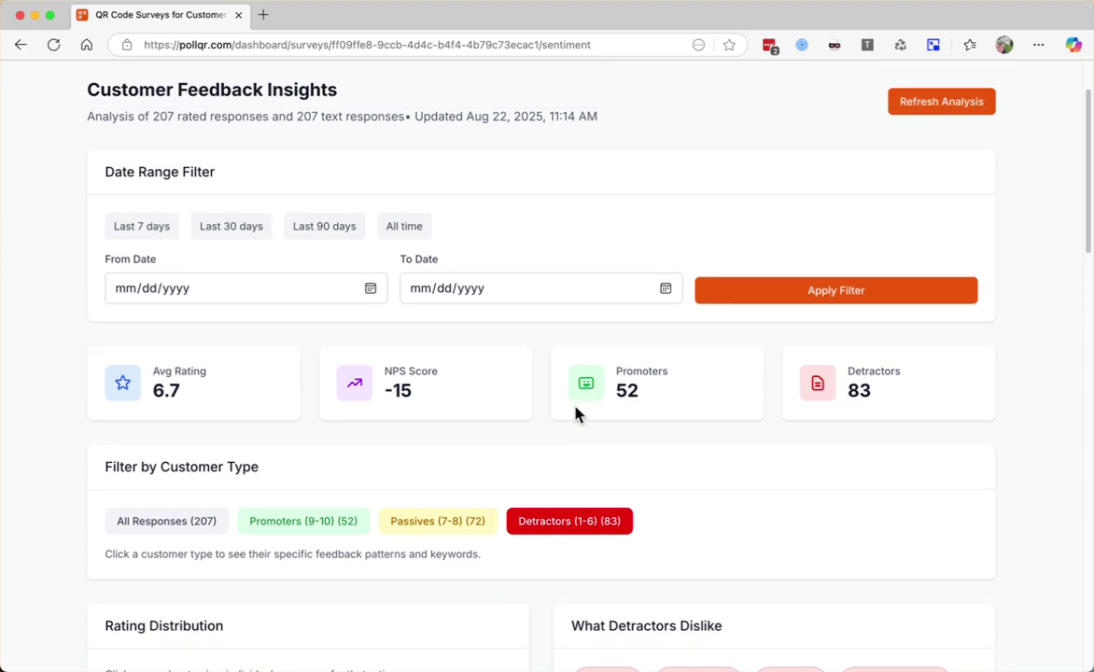
{"action": "left_click", "coordinate": [251, 241]}
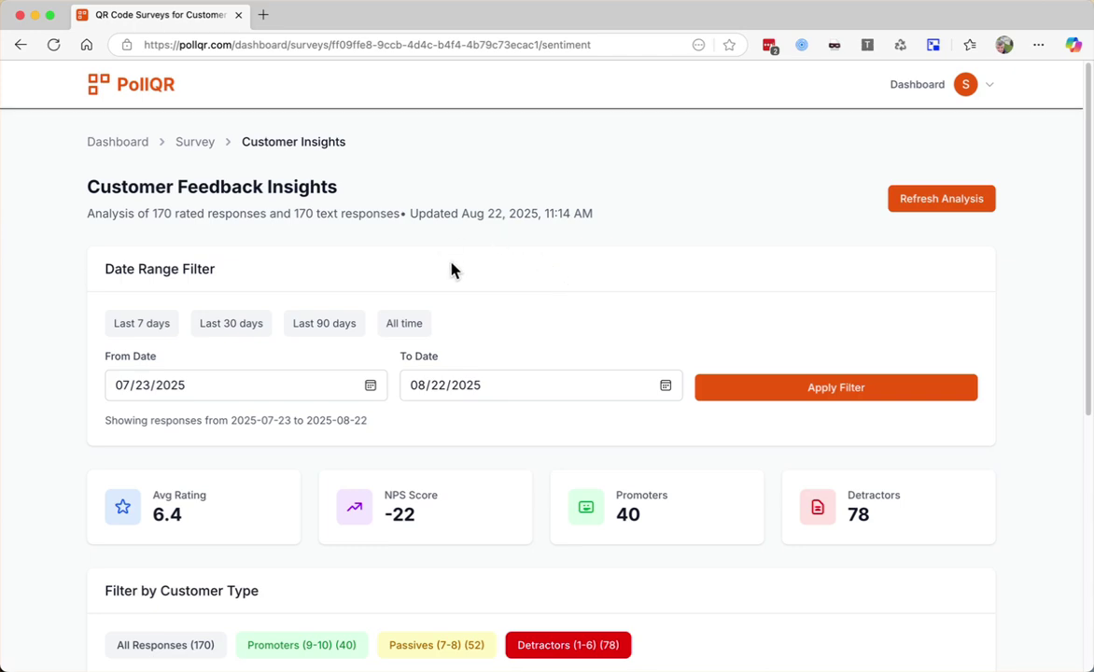
- Return to the Restaurant Survey's overview and copy its survey URL
{"action": "left_click", "coordinate": [206, 148]}
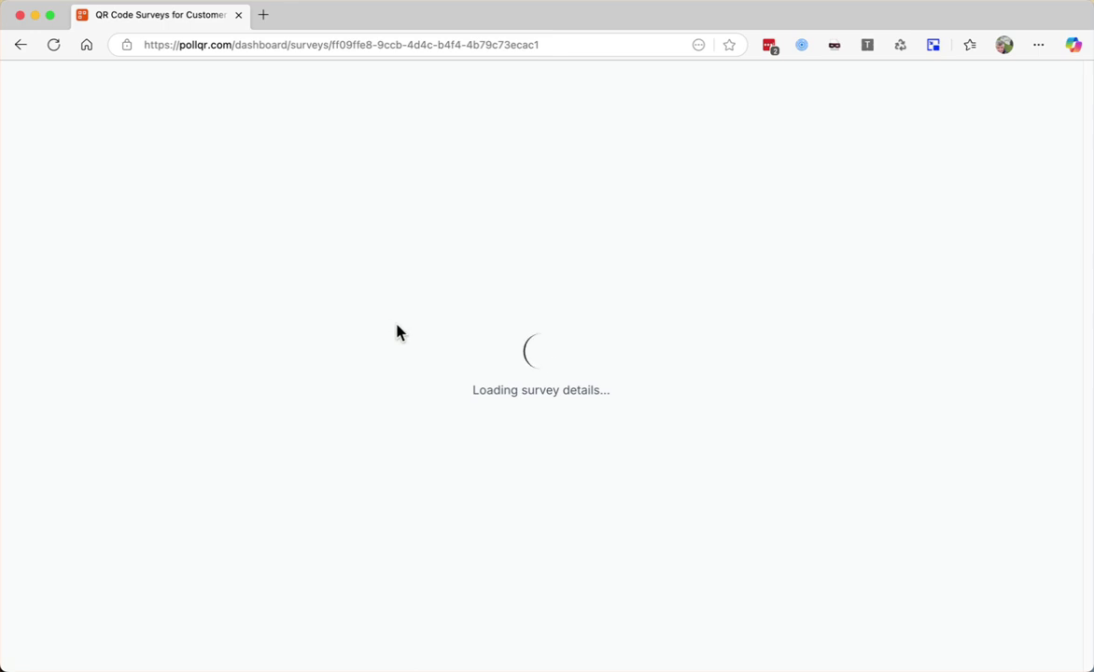
{"action": "scroll", "coordinate": [415, 350], "scroll_direction": "down", "scroll_amount": 2}
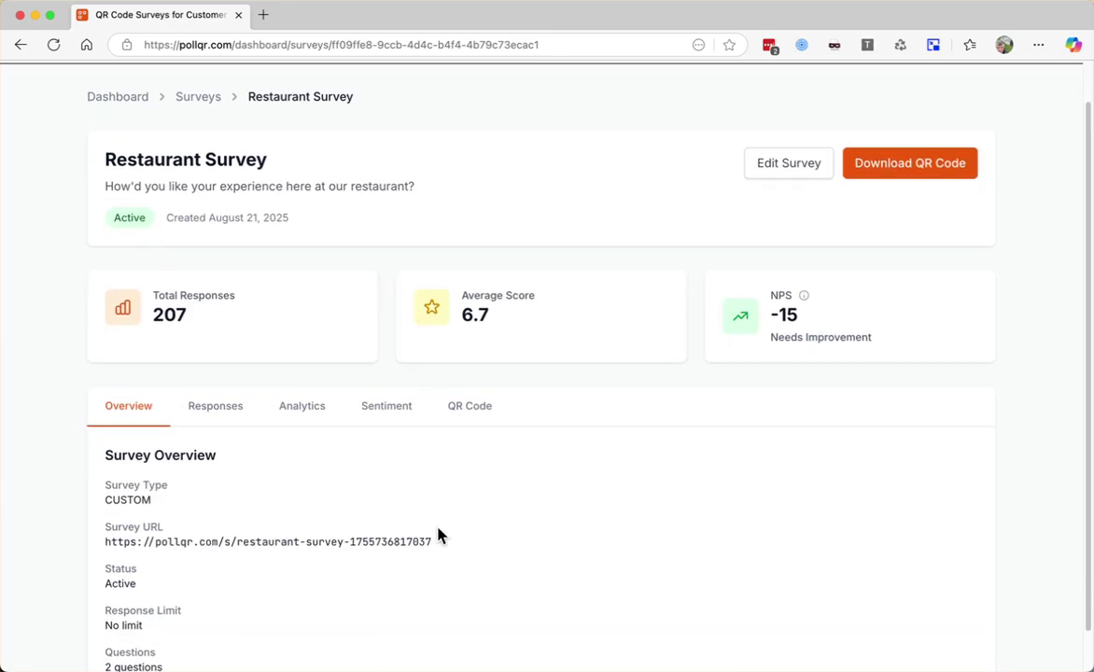
{"action": "triple_click", "coordinate": [107, 542]}
{"action": "key", "text": "super+c"}
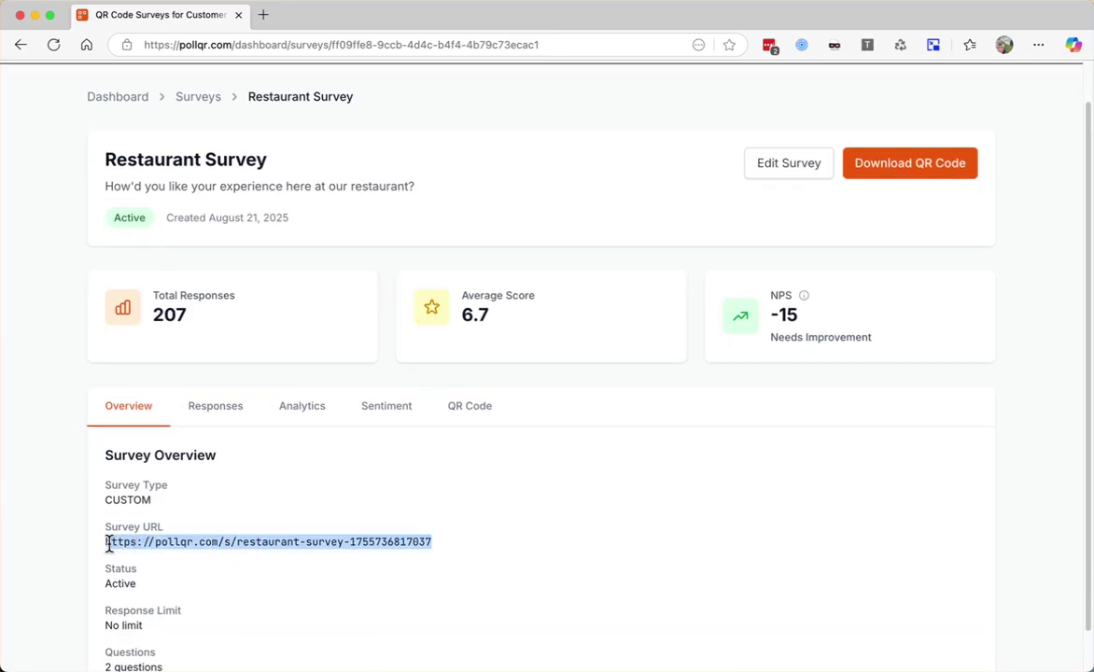
- Open the copied survey URL in a new browser tab
{"action": "scroll", "coordinate": [205, 520], "scroll_direction": "up", "scroll_amount": 2}
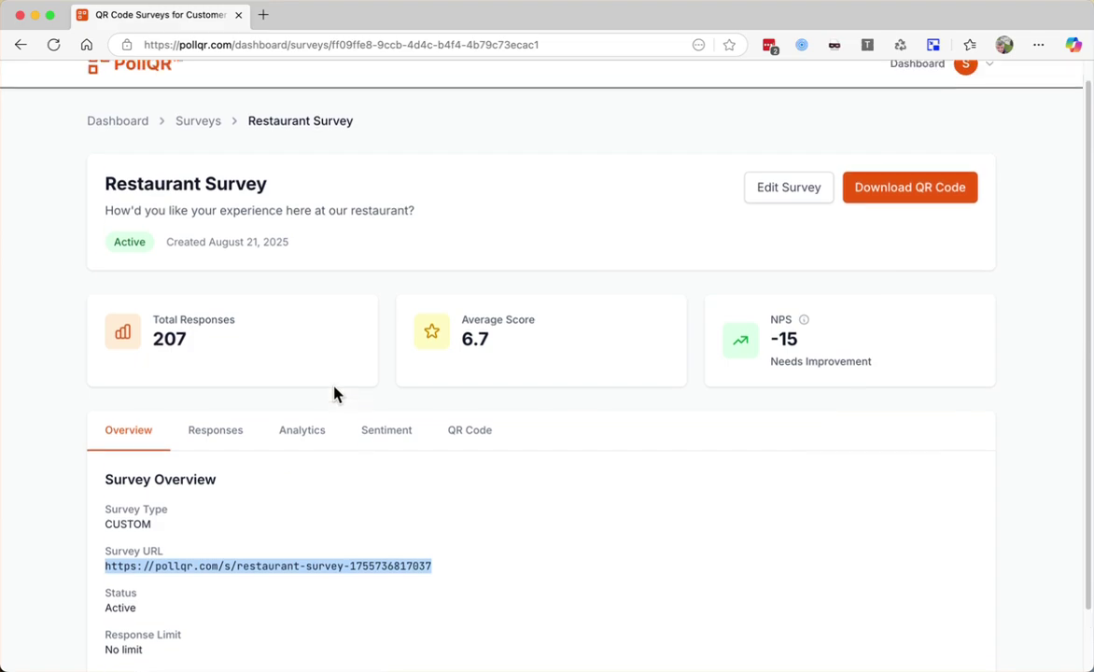
{"action": "left_click", "coordinate": [263, 14]}
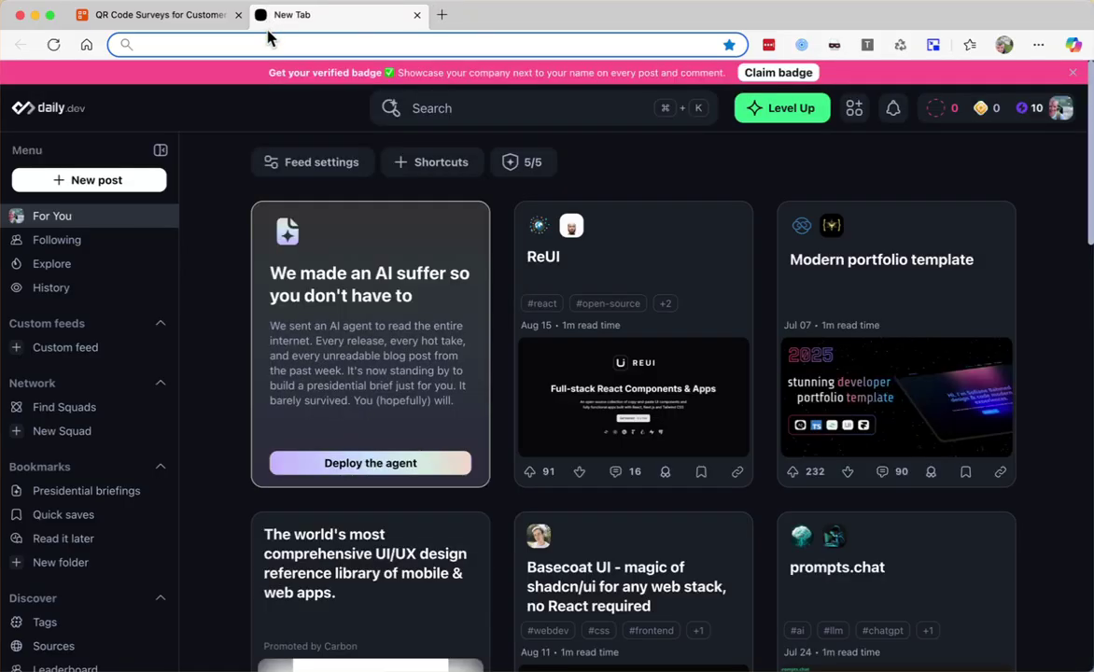
{"action": "key", "text": "super+v"}
{"action": "key", "text": "Return"}
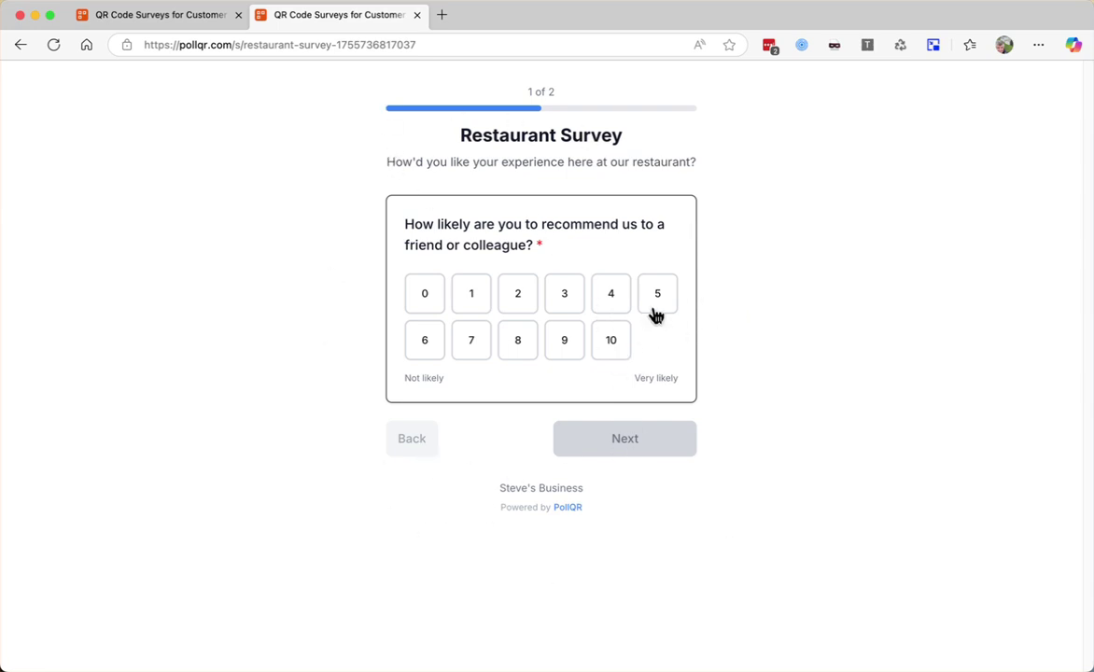
- Rate the likelihood to recommend as 9, give the reason "Service was great! I'll be back!" and submit the survey response
{"action": "left_click", "coordinate": [571, 340]}
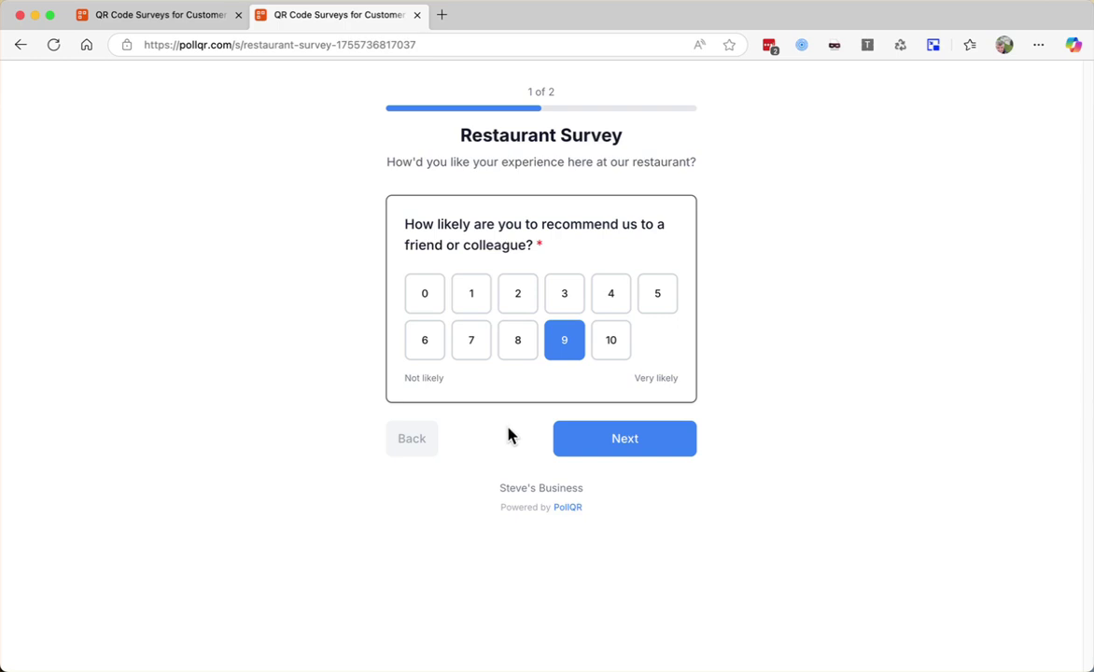
{"action": "left_click", "coordinate": [596, 442]}
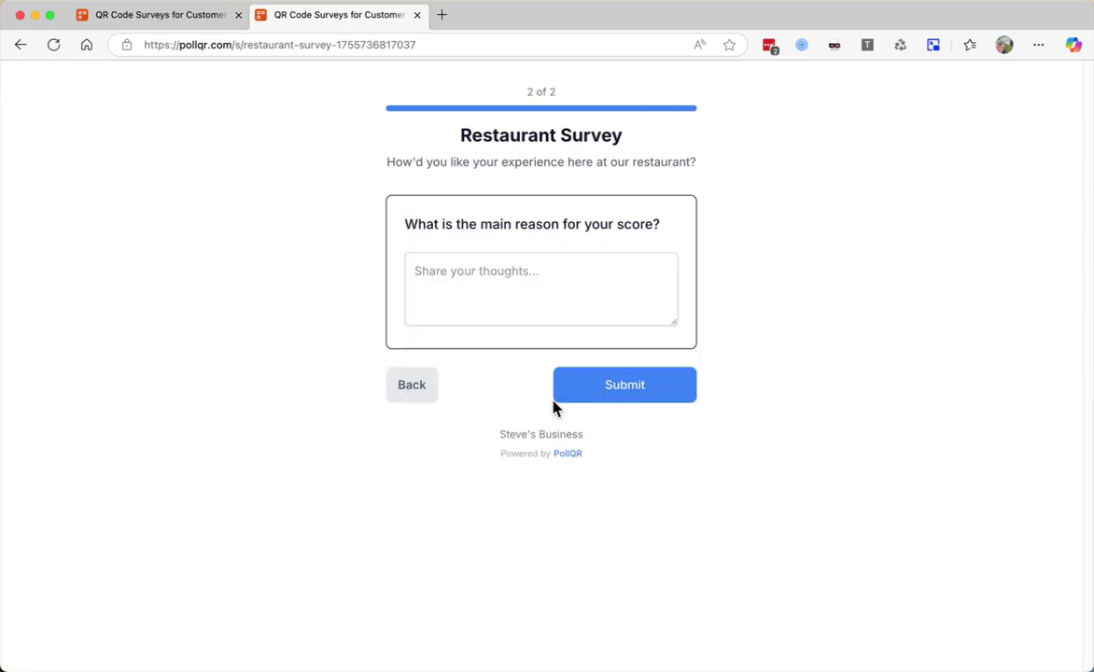
{"action": "left_click", "coordinate": [483, 293]}
{"action": "type", "text": "S"}
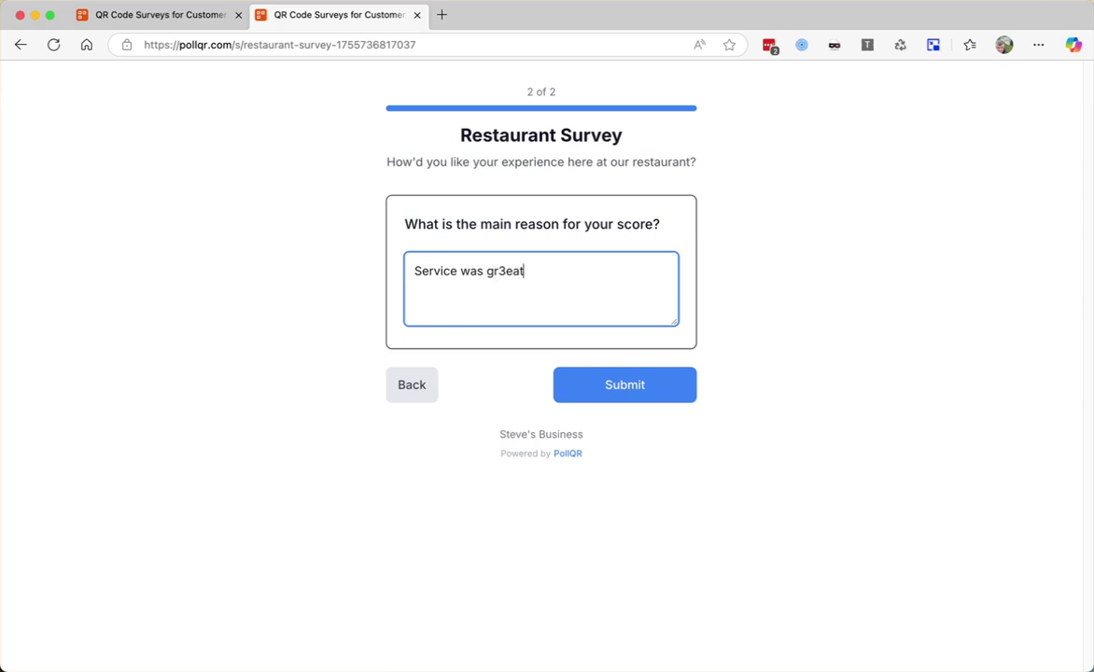
{"action": "type", "text": "ervice was great! I'll be back!"}
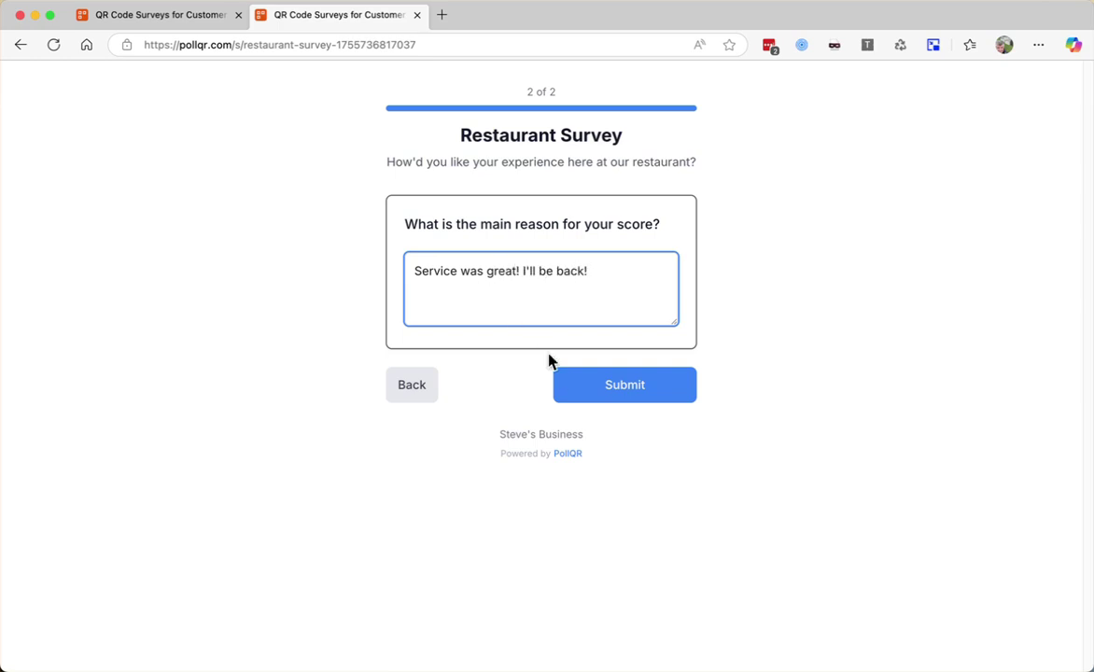
{"action": "left_click", "coordinate": [584, 386]}
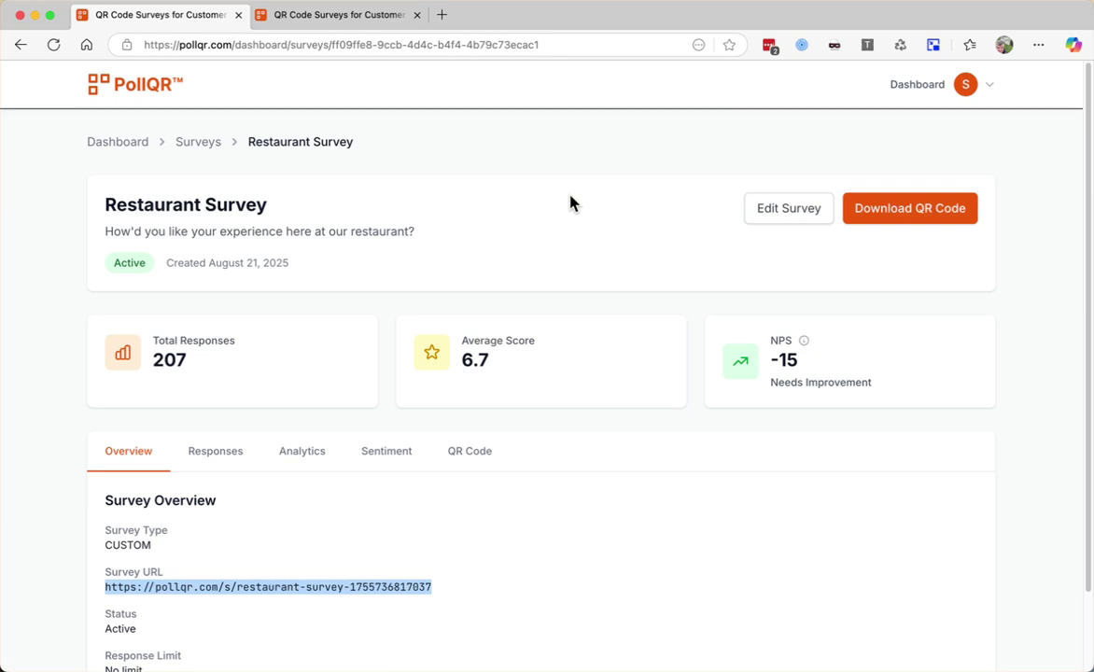
- Go from the Restaurant Survey's overview to the list of surveys and start creating a new survey
{"action": "scroll", "coordinate": [488, 277], "scroll_direction": "down", "scroll_amount": 2}
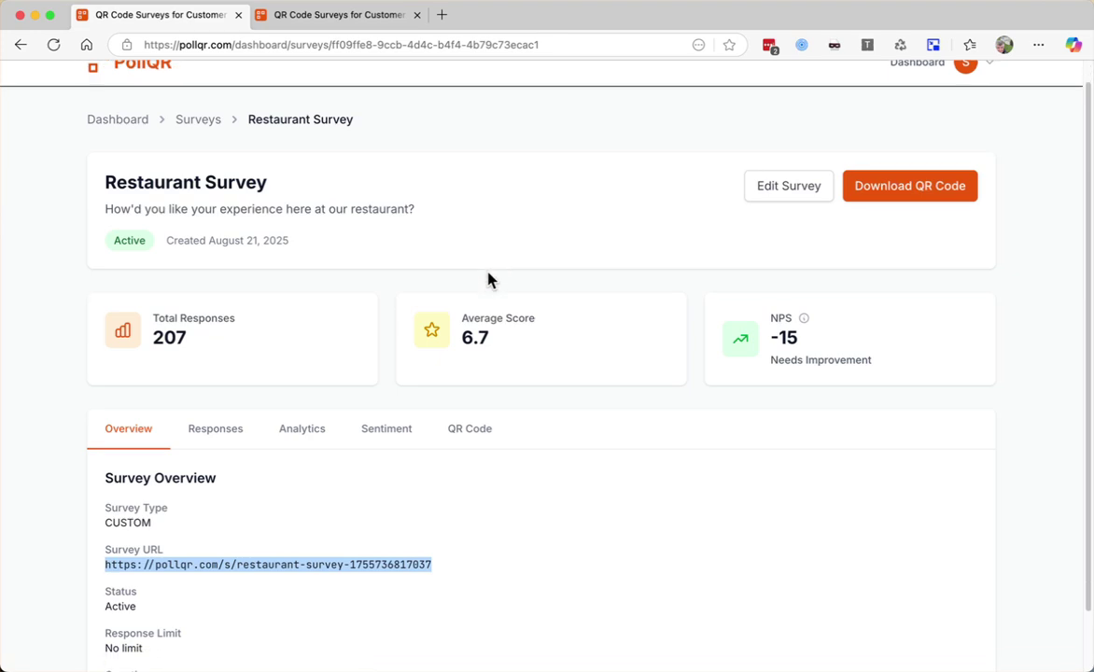
{"action": "scroll", "coordinate": [413, 392], "scroll_direction": "down", "scroll_amount": 2}
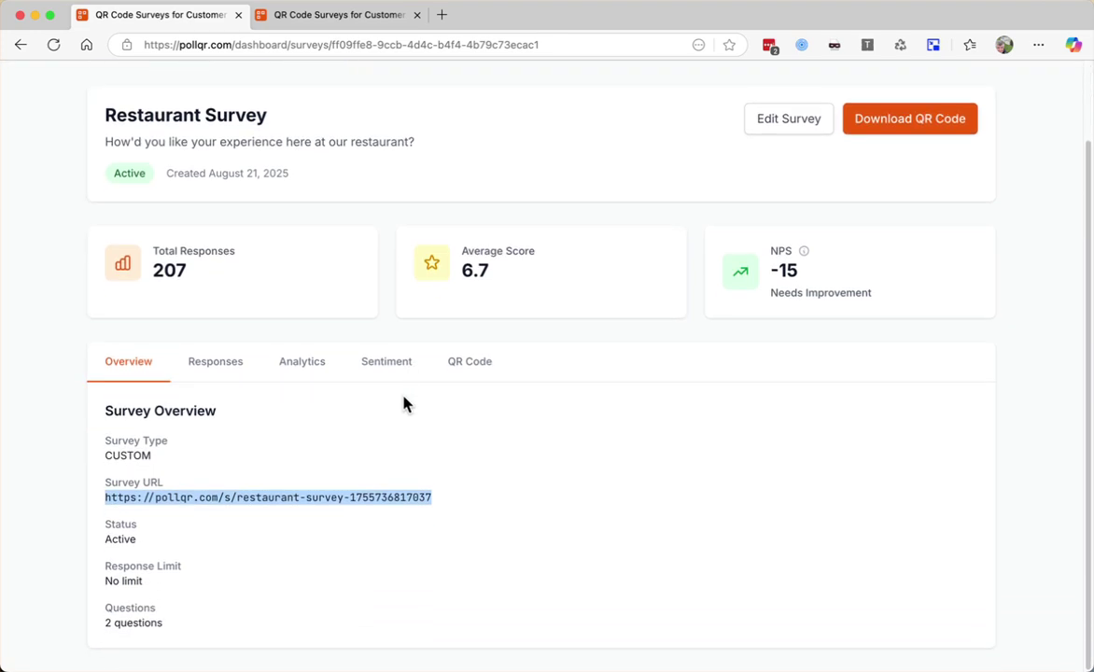
{"action": "scroll", "coordinate": [406, 403], "scroll_direction": "up", "scroll_amount": 3}
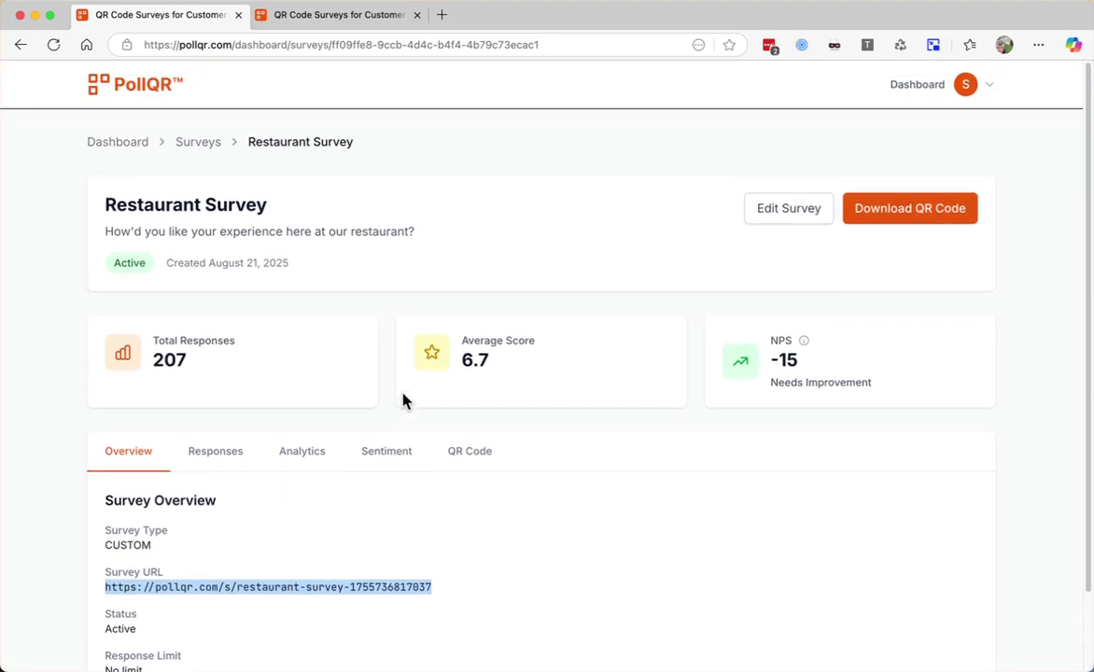
{"action": "left_click", "coordinate": [213, 144]}
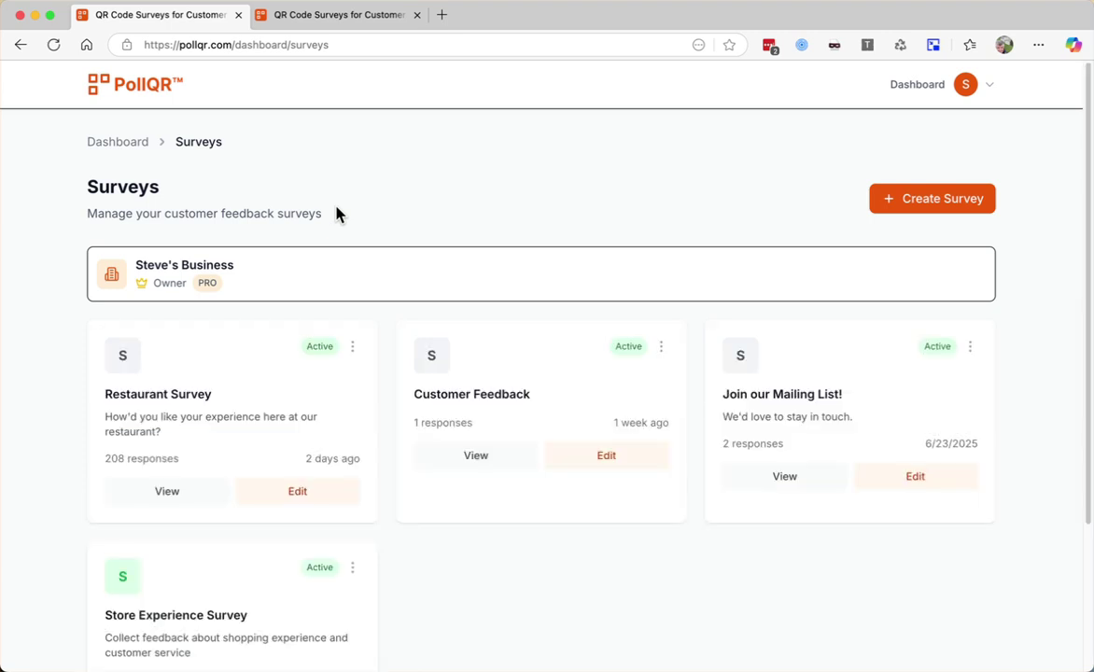
{"action": "left_click", "coordinate": [897, 206]}
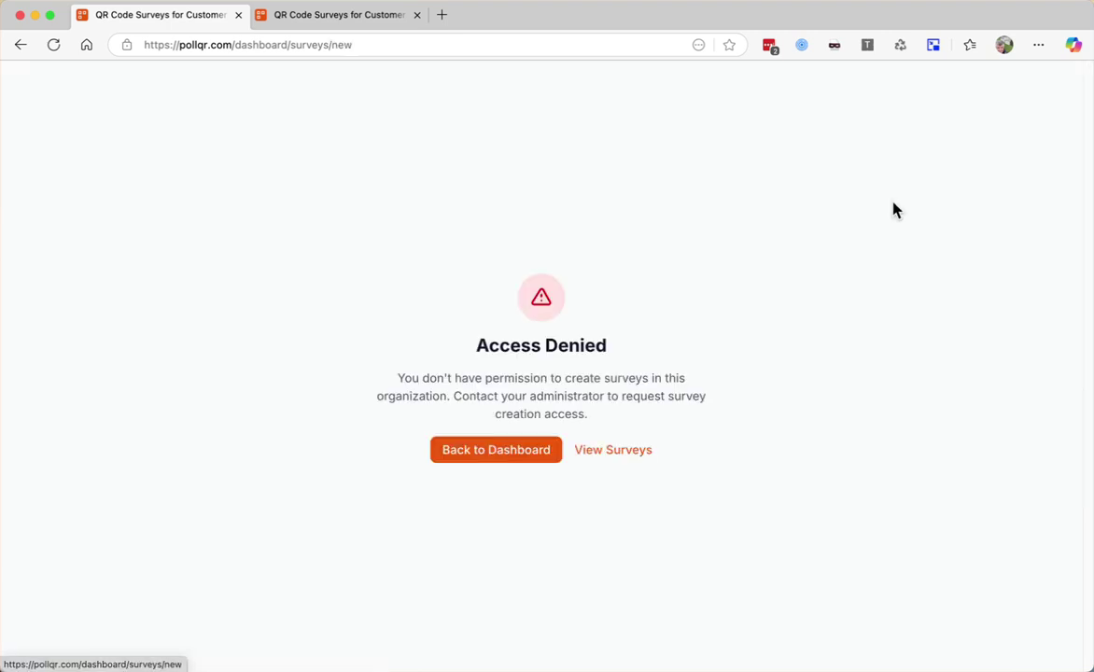
- Try the Employee Feedback Survey template in the new survey form
{"action": "scroll", "coordinate": [639, 260], "scroll_direction": "down", "scroll_amount": 3}
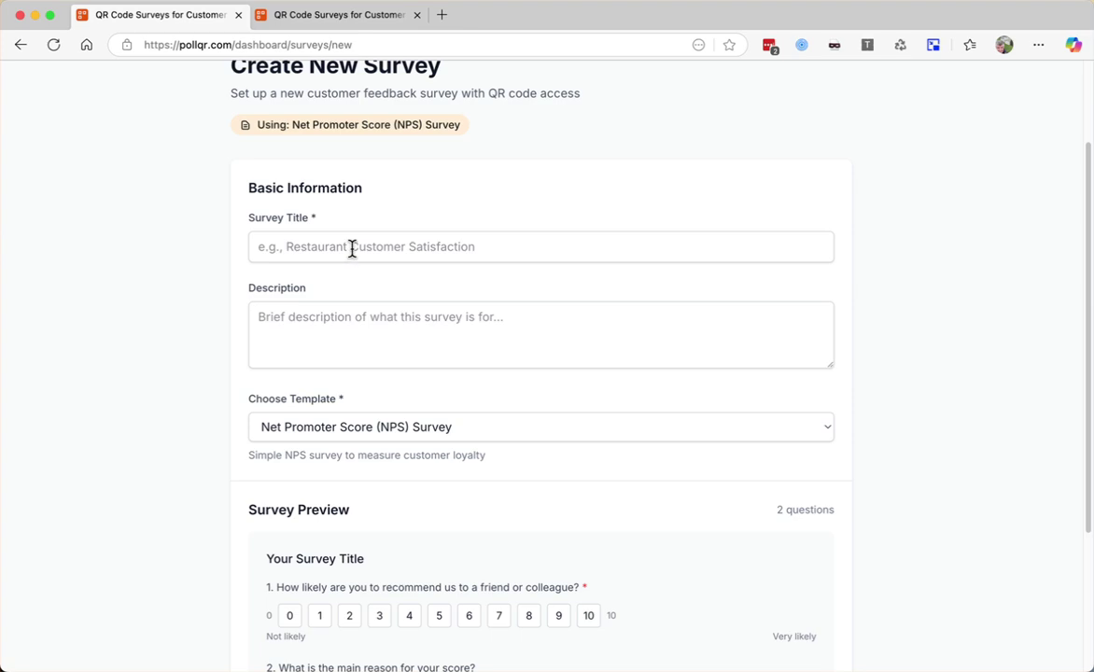
{"action": "scroll", "coordinate": [353, 252], "scroll_direction": "down", "scroll_amount": 3}
{"action": "left_click", "coordinate": [356, 316]}
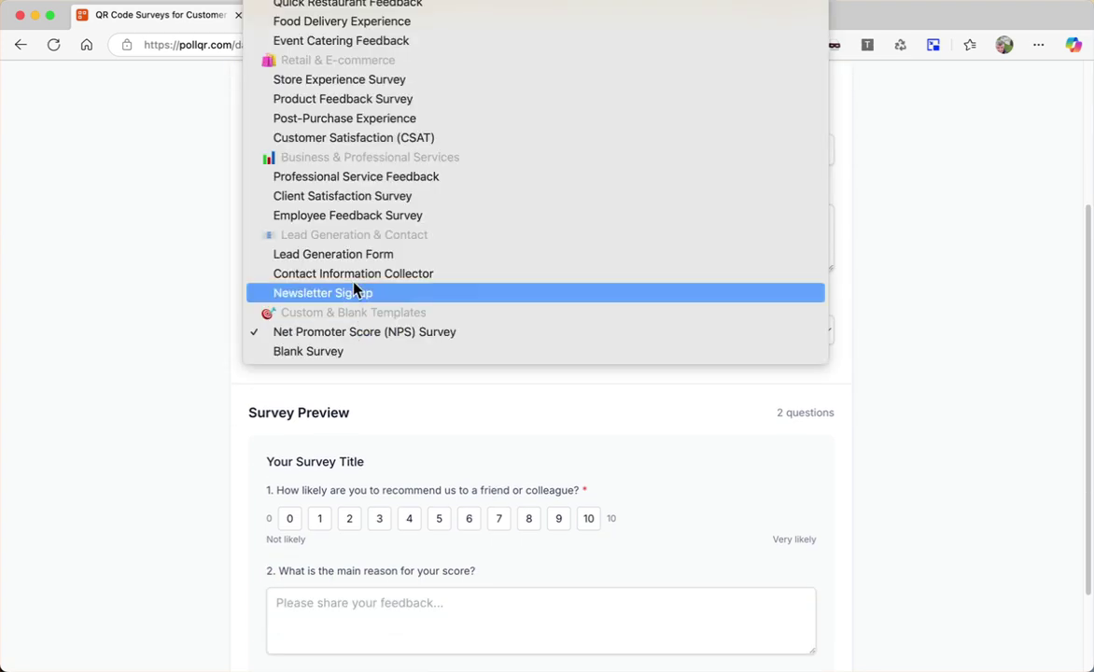
{"action": "left_click", "coordinate": [352, 220]}
- Select the Store Experience Survey template and review its title, description and preview questions
{"action": "left_click", "coordinate": [362, 331]}
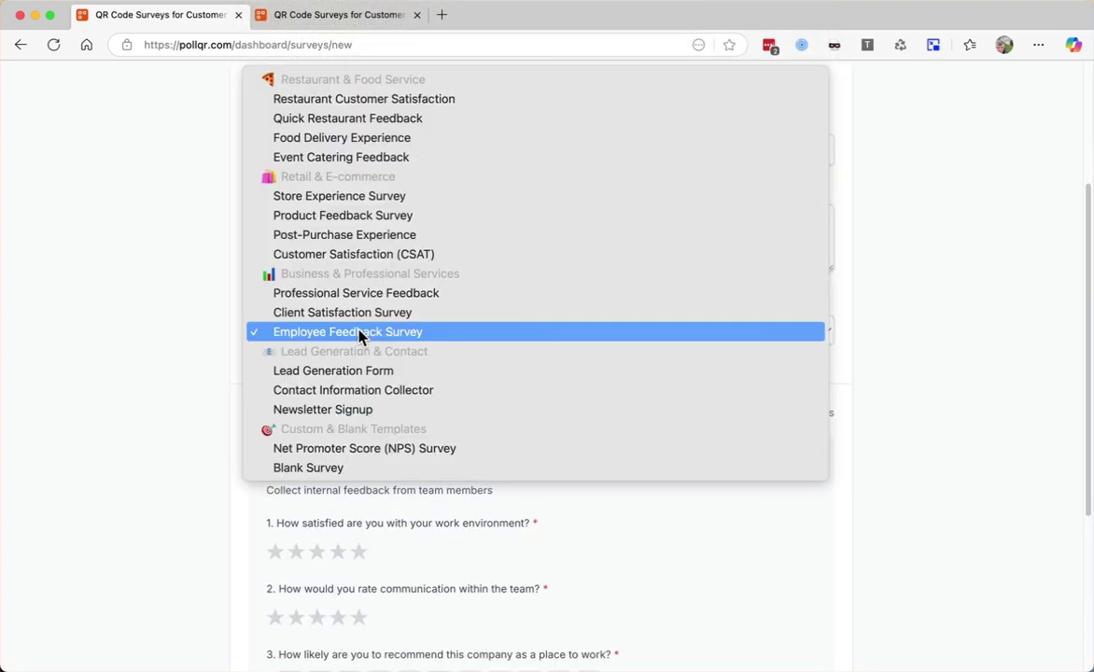
{"action": "left_click", "coordinate": [358, 199]}
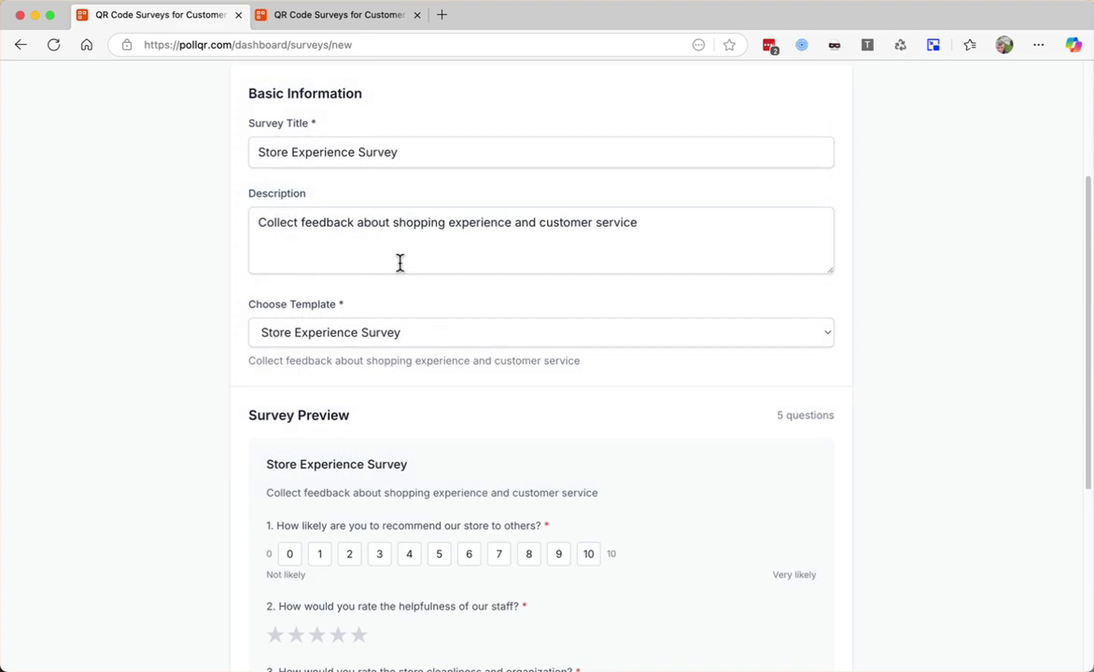
{"action": "scroll", "coordinate": [411, 280], "scroll_direction": "up", "scroll_amount": 5}
{"action": "left_click", "coordinate": [426, 317]}
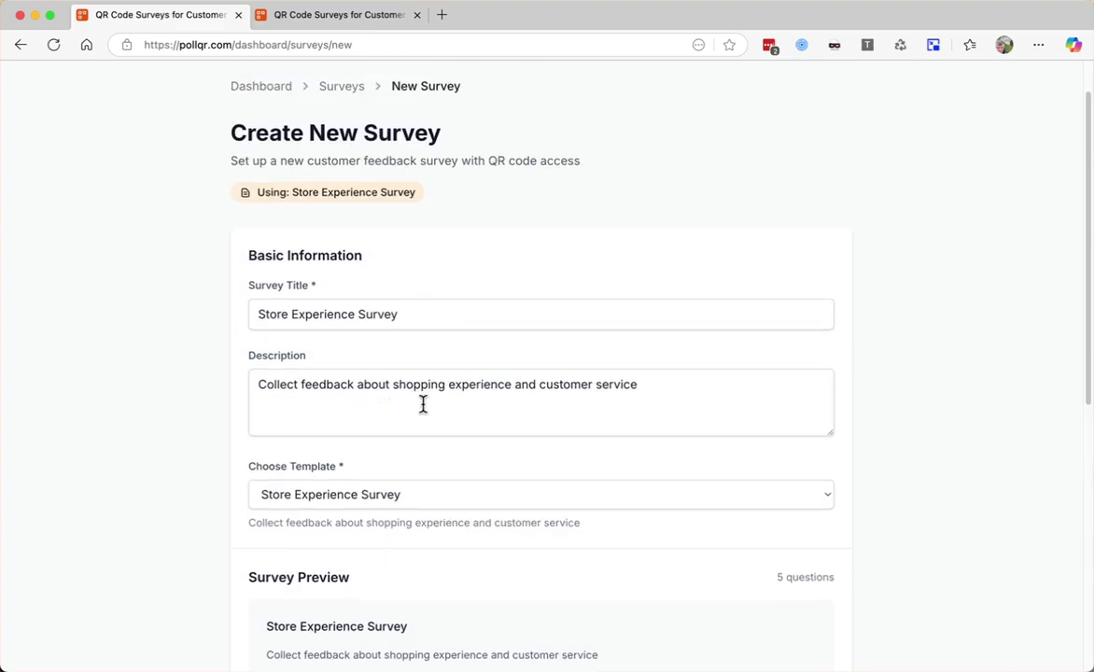
{"action": "scroll", "coordinate": [444, 405], "scroll_direction": "down", "scroll_amount": 5}
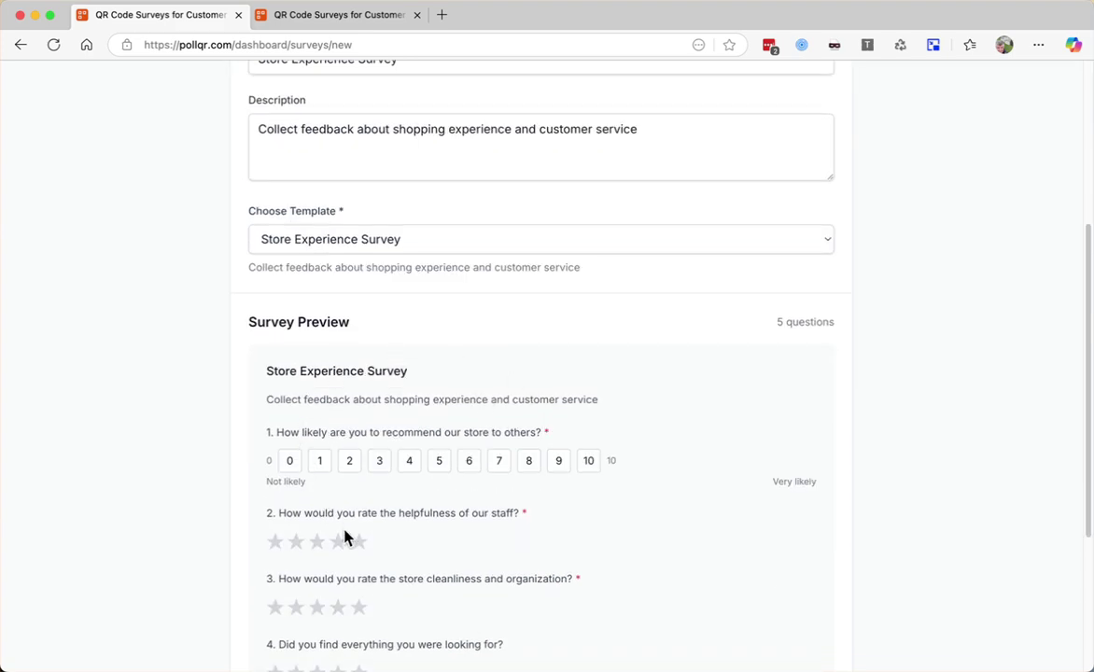
{"action": "scroll", "coordinate": [345, 535], "scroll_direction": "down", "scroll_amount": 3}
{"action": "scroll", "coordinate": [488, 535], "scroll_direction": "down", "scroll_amount": 2}
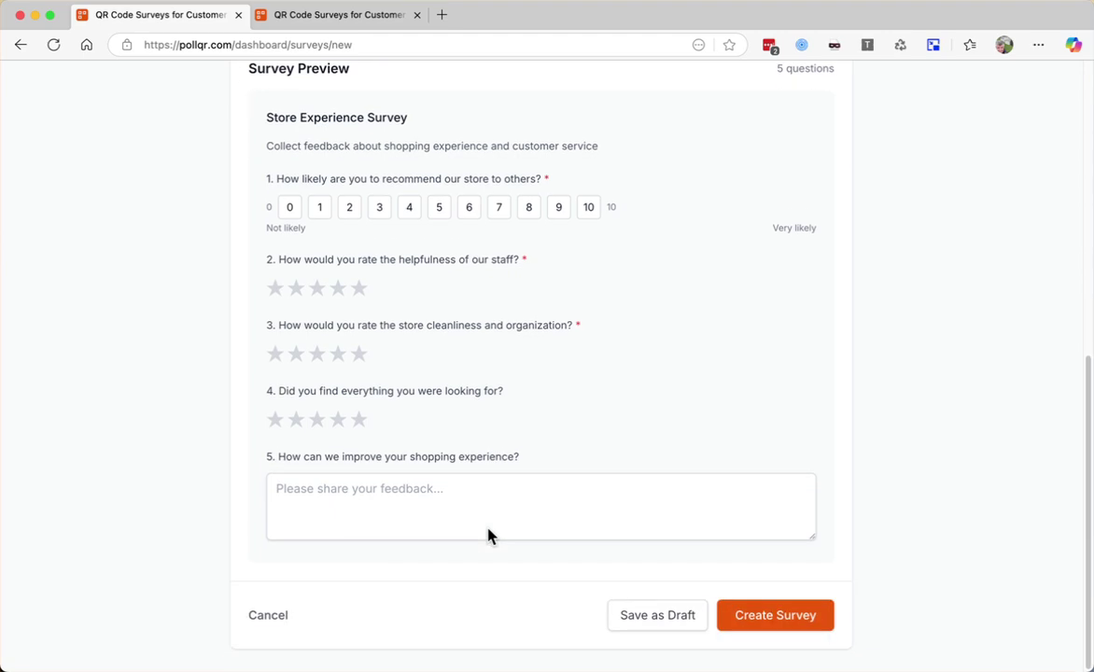
{"action": "scroll", "coordinate": [514, 416], "scroll_direction": "up", "scroll_amount": 10}
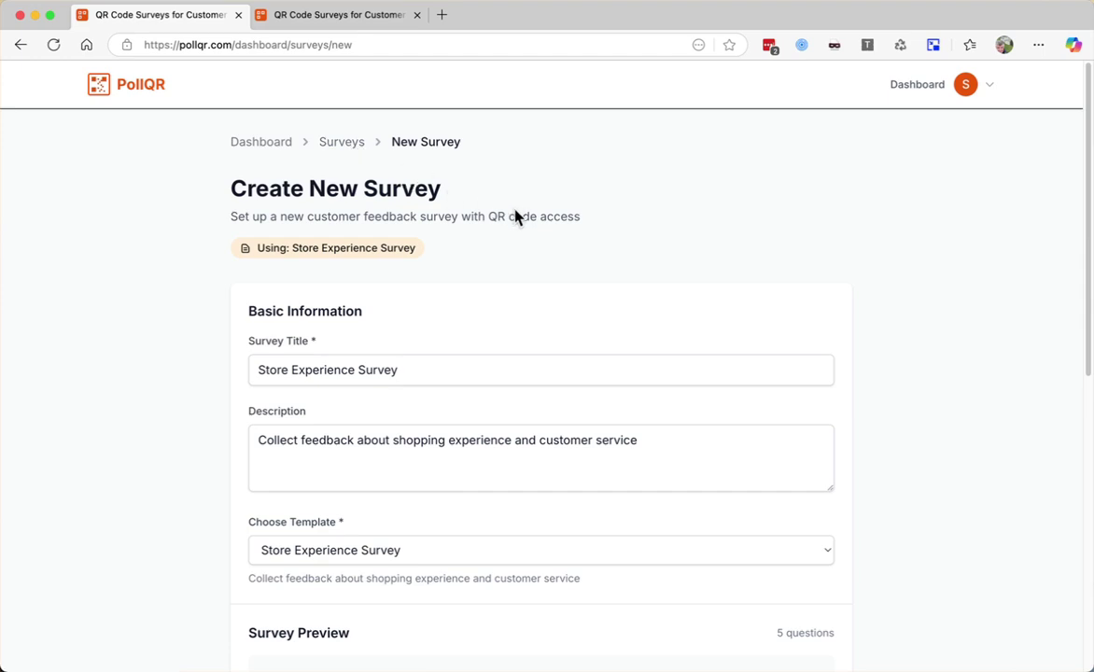
- Return to the dashboard and look over its survey statistics, recent surveys and quick actions
{"action": "left_click", "coordinate": [266, 141]}
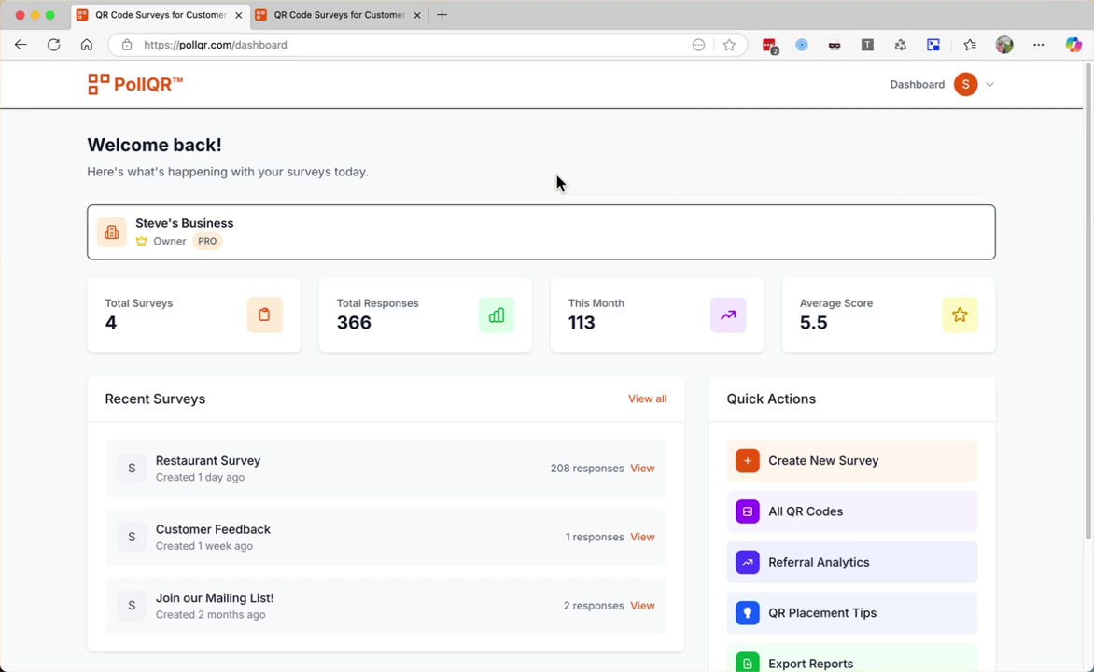
{"action": "scroll", "coordinate": [557, 186], "scroll_direction": "down", "scroll_amount": 3}
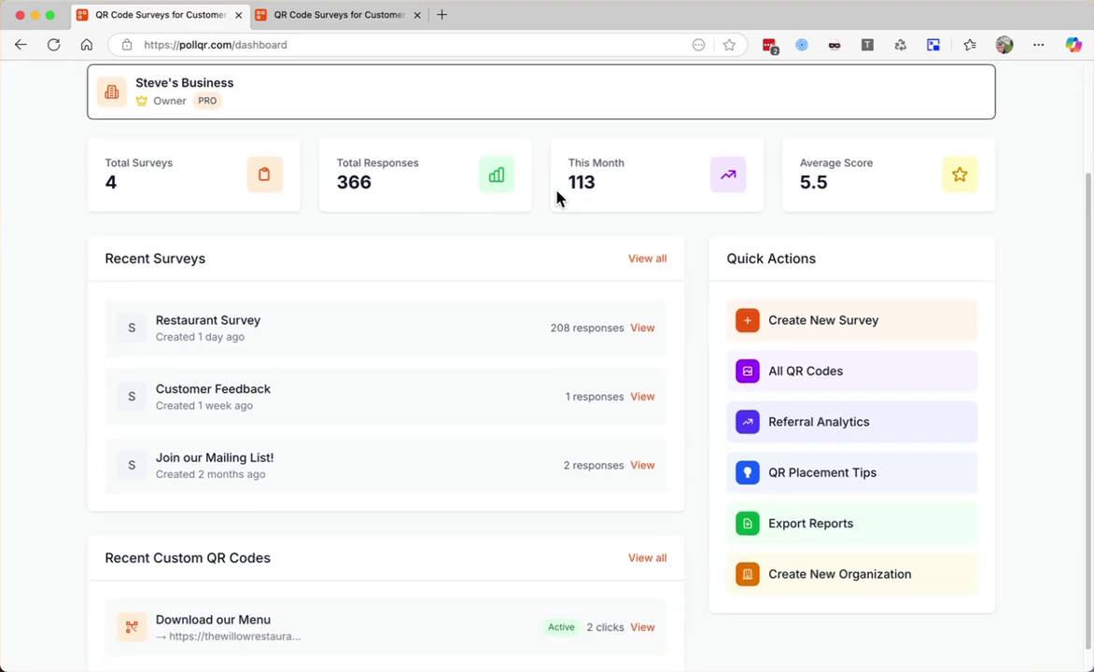
{"action": "scroll", "coordinate": [557, 198], "scroll_direction": "up", "scroll_amount": 3}
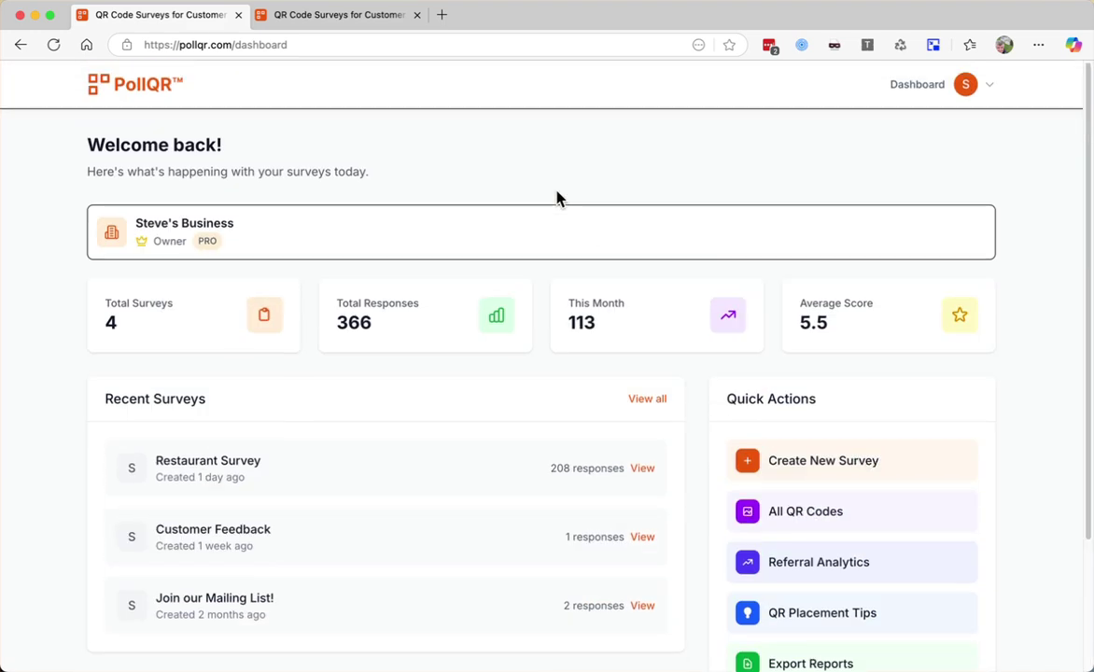
- Open PollQR's pricing page and examine the features of the Free, Pro and Enterprise monthly plans
{"action": "left_click", "coordinate": [173, 91]}
{"action": "left_click", "coordinate": [790, 90]}
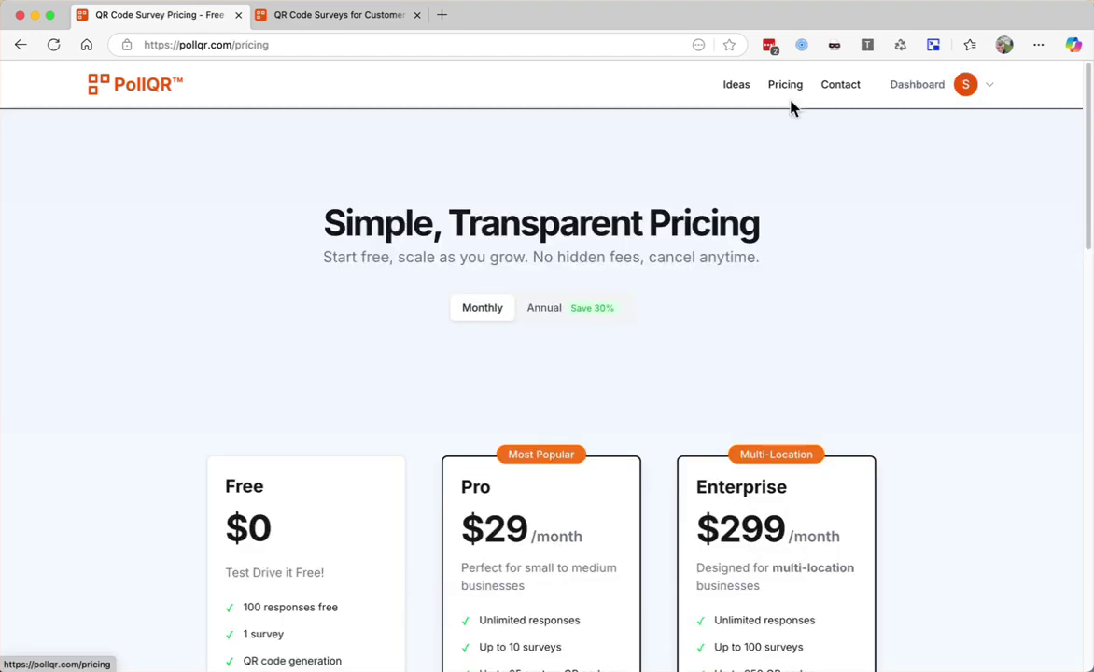
{"action": "scroll", "coordinate": [334, 376], "scroll_direction": "down", "scroll_amount": 1}
{"action": "scroll", "coordinate": [351, 408], "scroll_direction": "down", "scroll_amount": 3}
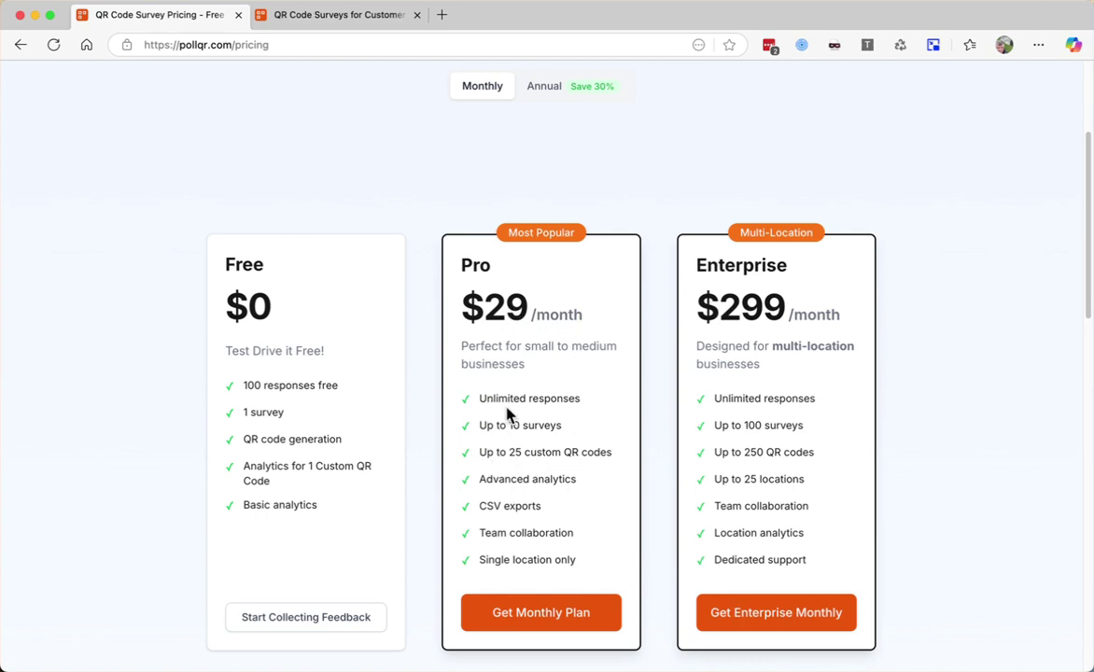
- Switch the pricing plans to annual billing and review the discounted Pro and Enterprise prices
{"action": "scroll", "coordinate": [496, 422], "scroll_direction": "down", "scroll_amount": 2}
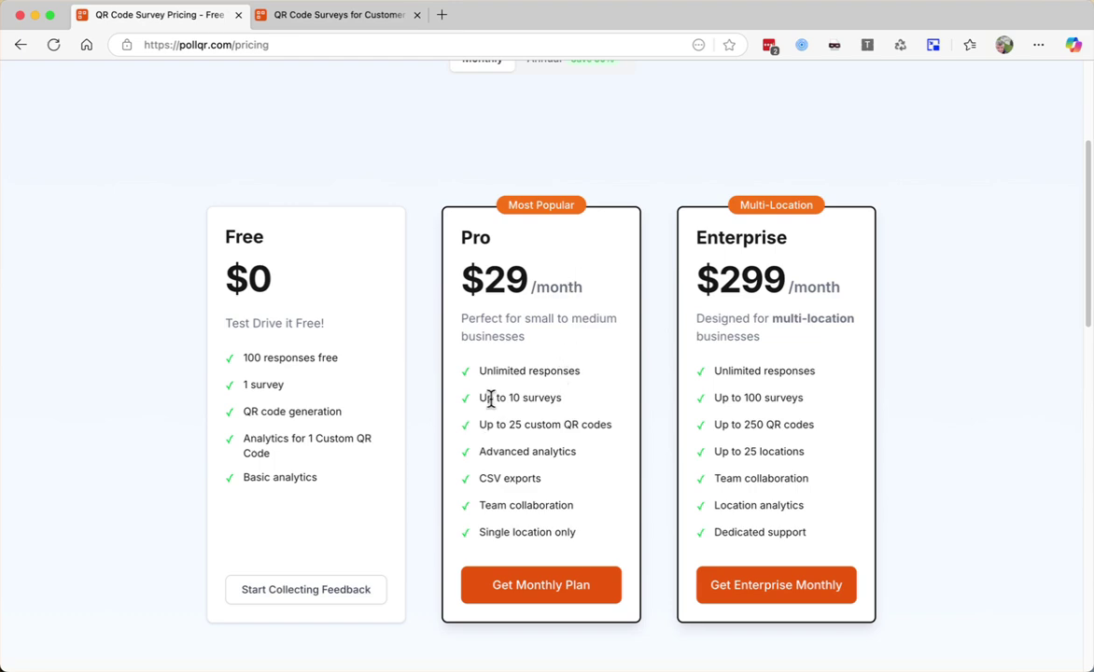
{"action": "scroll", "coordinate": [545, 315], "scroll_direction": "up", "scroll_amount": 5}
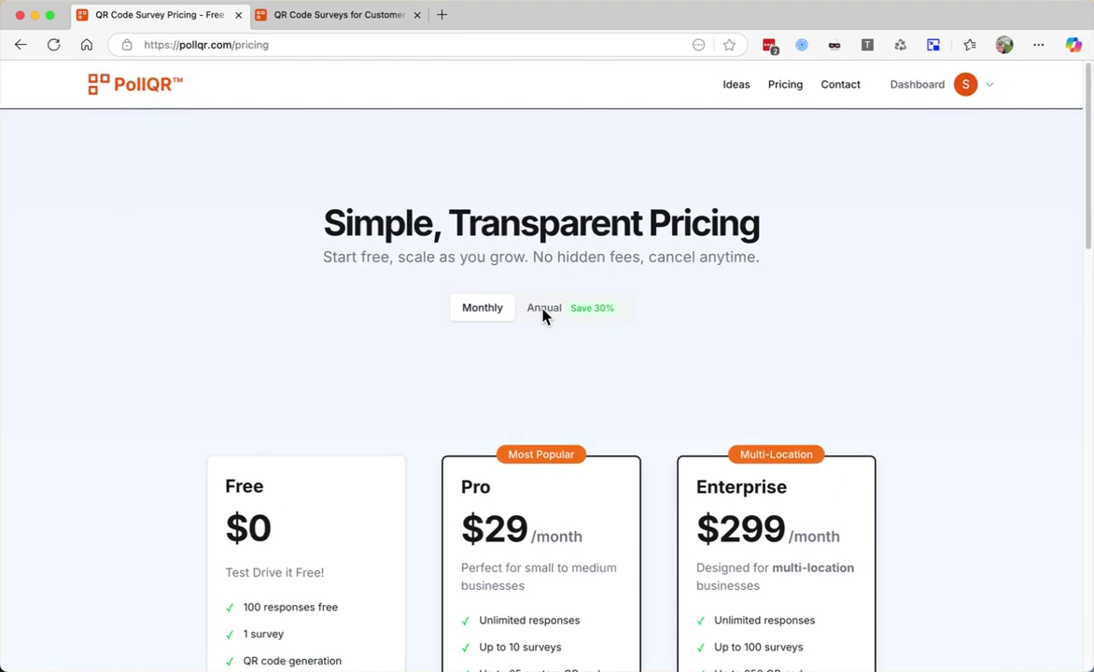
{"action": "left_click", "coordinate": [551, 312]}
{"action": "scroll", "coordinate": [543, 369], "scroll_direction": "down", "scroll_amount": 3}
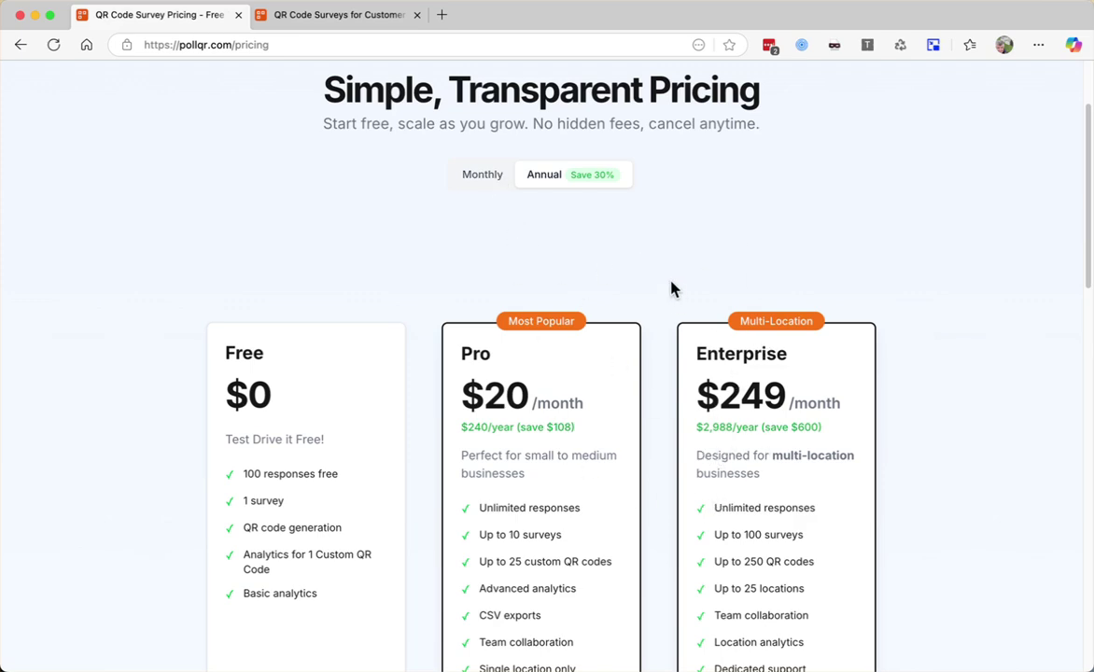
- Switch the pricing plans back to monthly billing, and return to the PollQR home page
{"action": "left_click", "coordinate": [489, 177]}
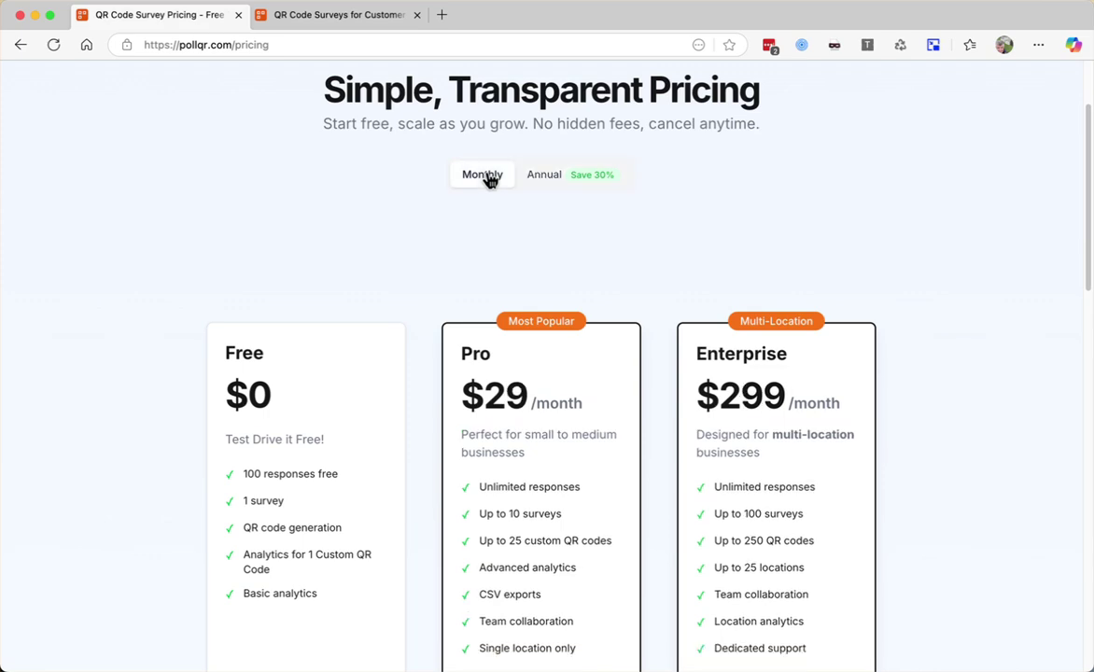
{"action": "scroll", "coordinate": [482, 217], "scroll_direction": "up", "scroll_amount": 2}
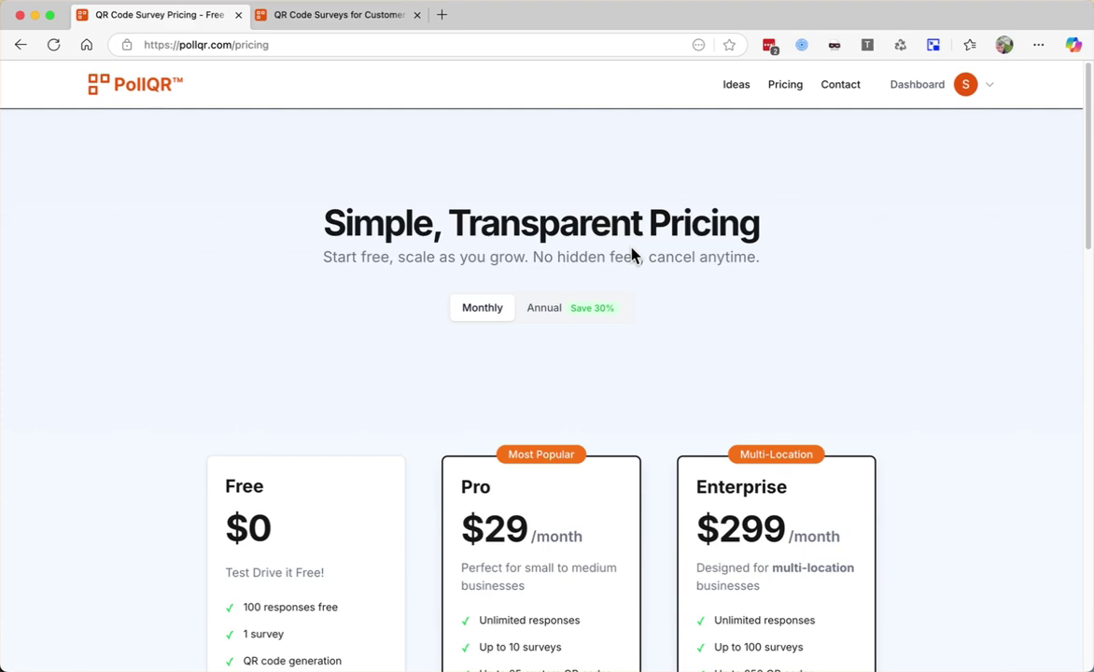
{"action": "left_click", "coordinate": [167, 94]}
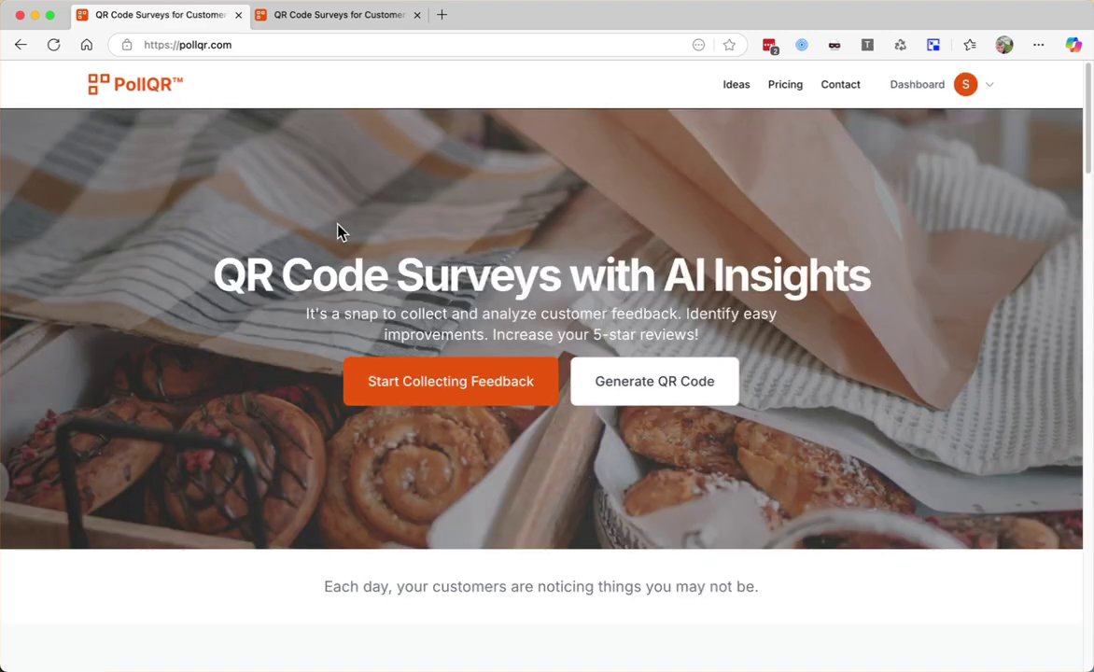